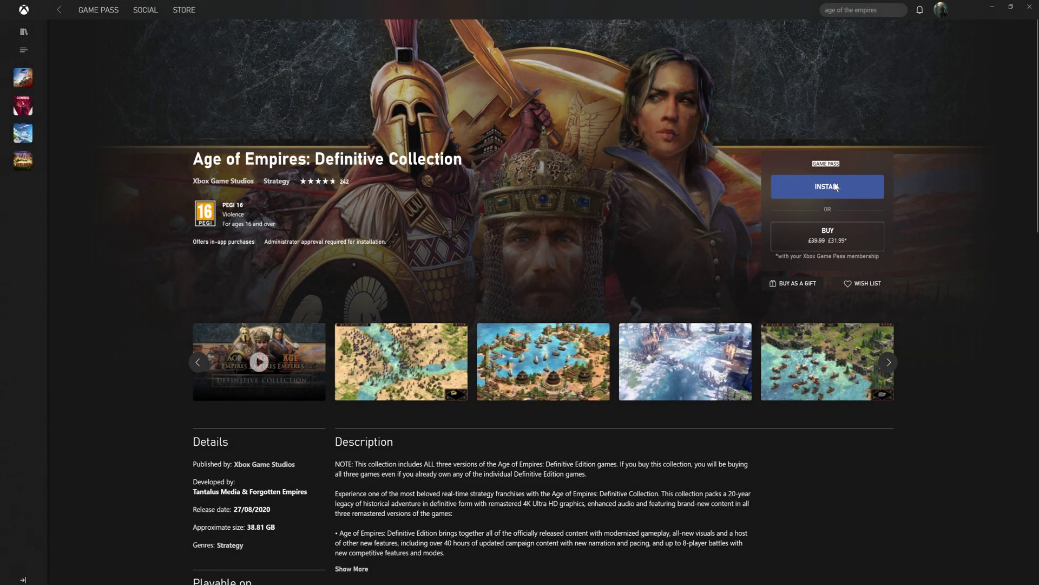
Install Age of Empires: Definitive Collection to drive D: from the Xbox app
{"action": "left_click", "coordinate": [835, 186]}
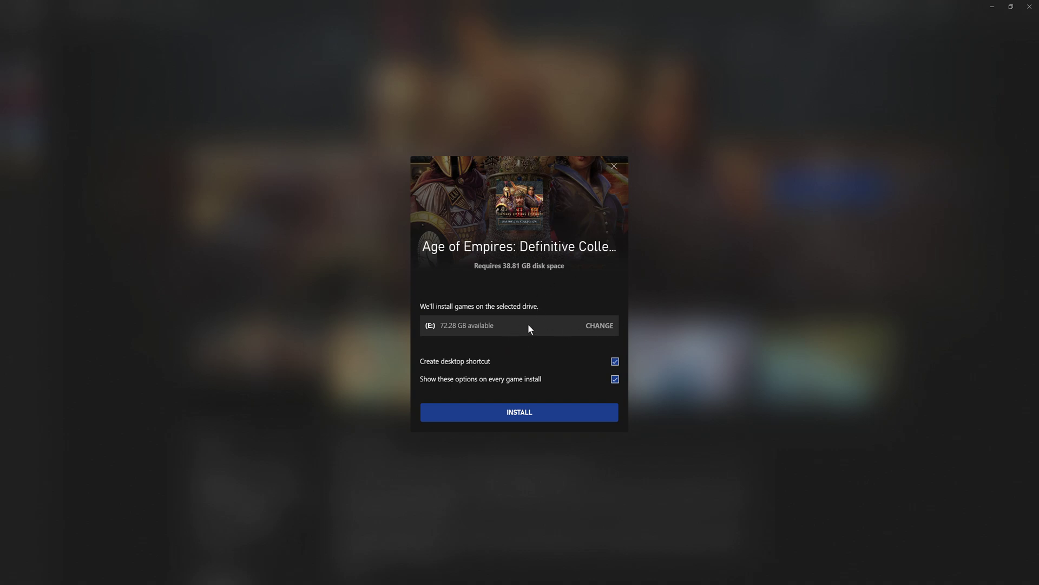
{"action": "left_click", "coordinate": [594, 326]}
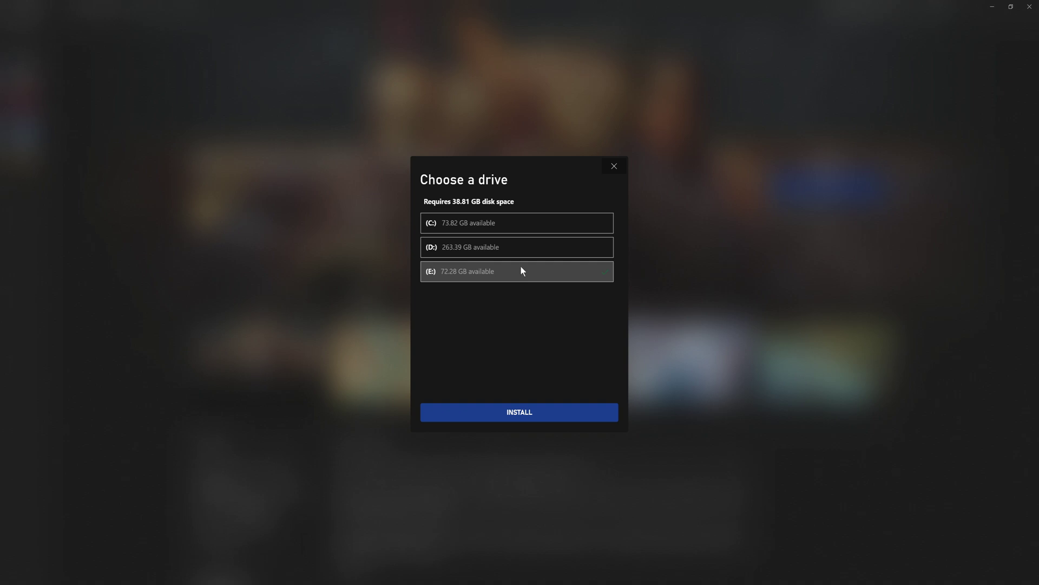
{"action": "left_click", "coordinate": [557, 247]}
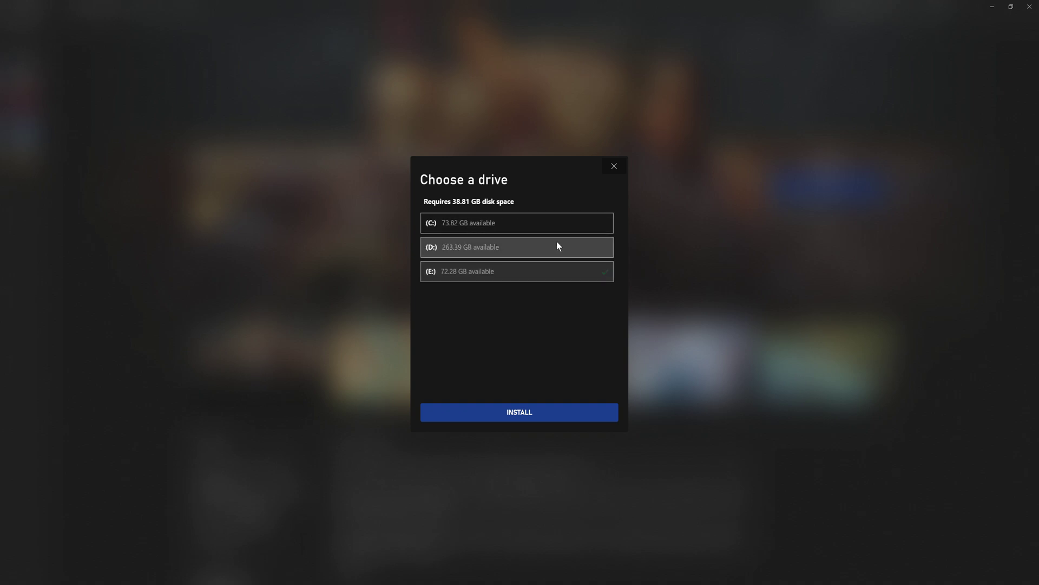
{"action": "left_click", "coordinate": [547, 410]}
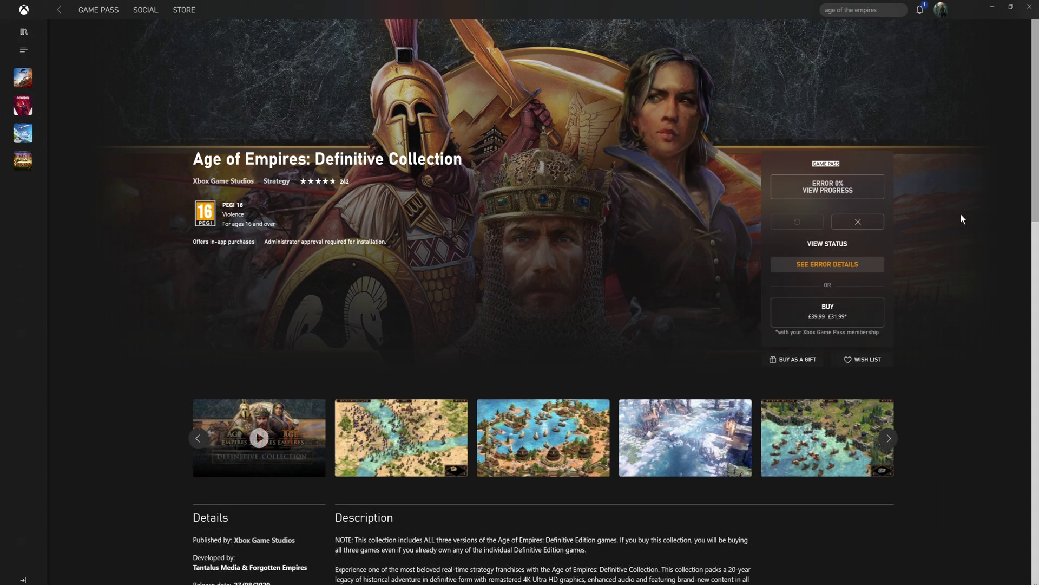
Read the install error details (code 0x00000001), then close the Xbox app
{"action": "left_click", "coordinate": [865, 267]}
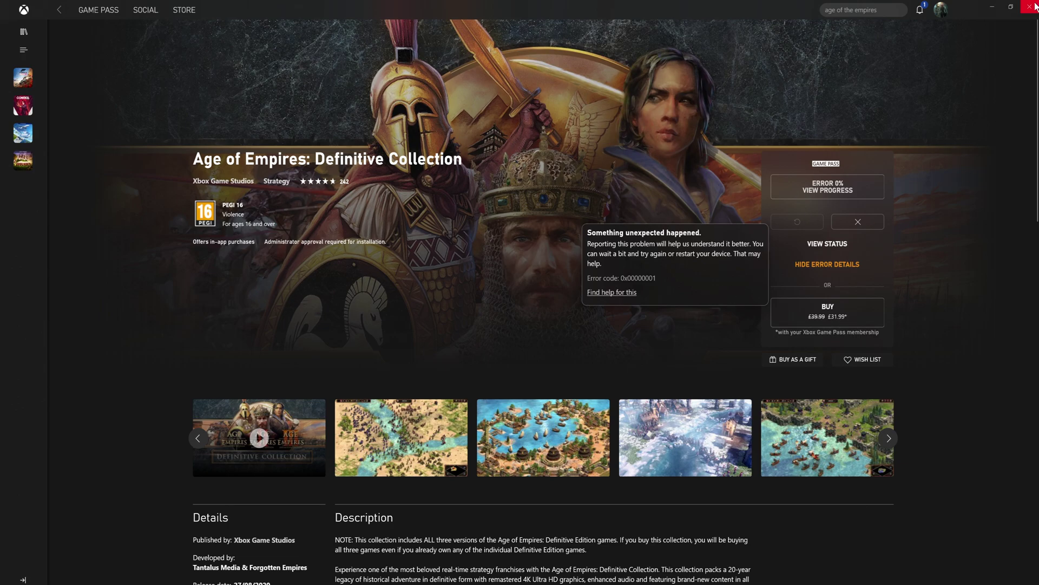
{"action": "left_click", "coordinate": [1037, 5]}
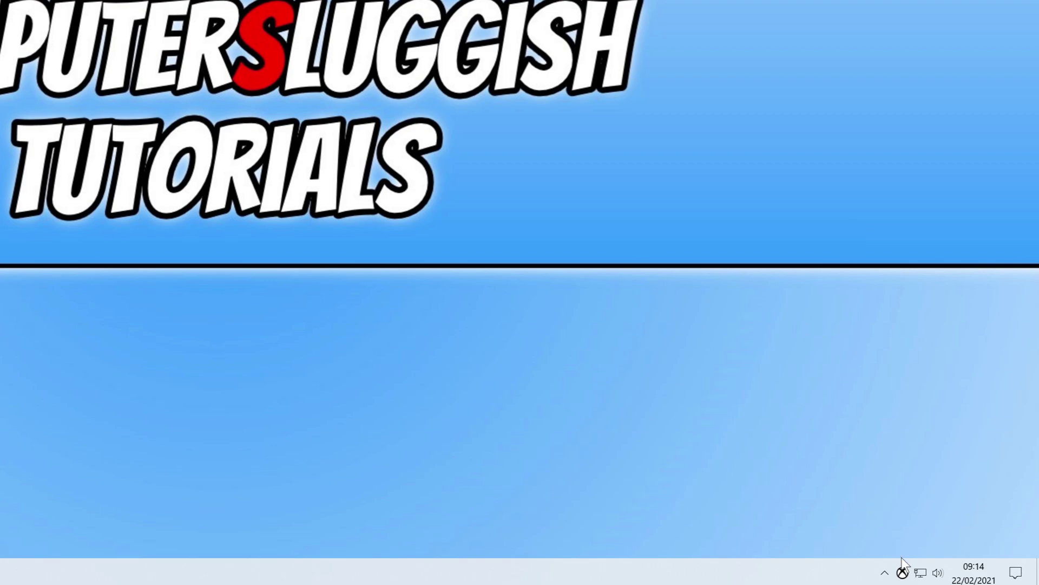
Quit the Xbox app from the tray and confirm Windows Update reports the PC up to date
{"action": "right_click", "coordinate": [902, 572]}
{"action": "left_click", "coordinate": [925, 559]}
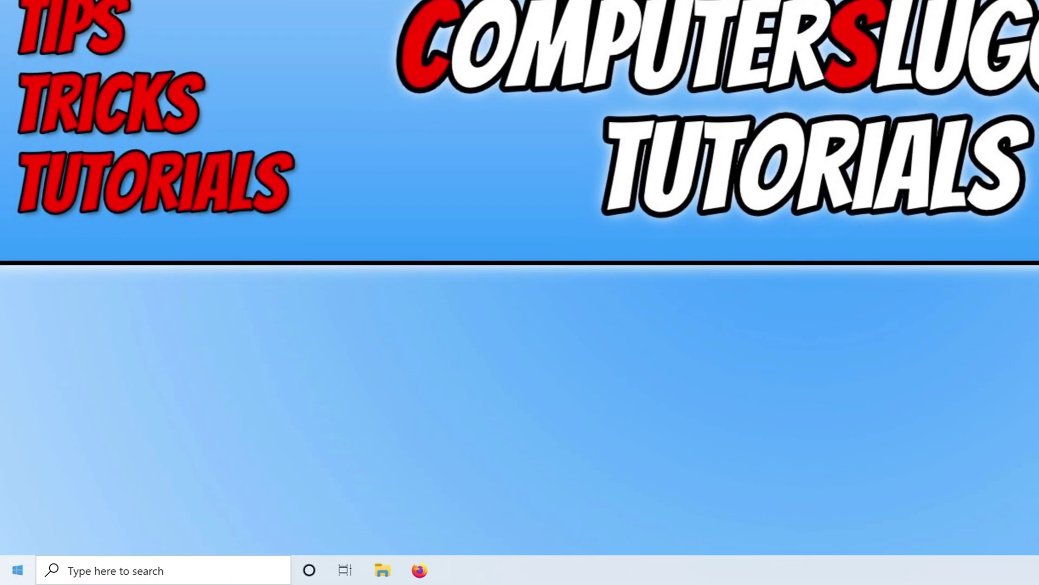
{"action": "right_click", "coordinate": [15, 573]}
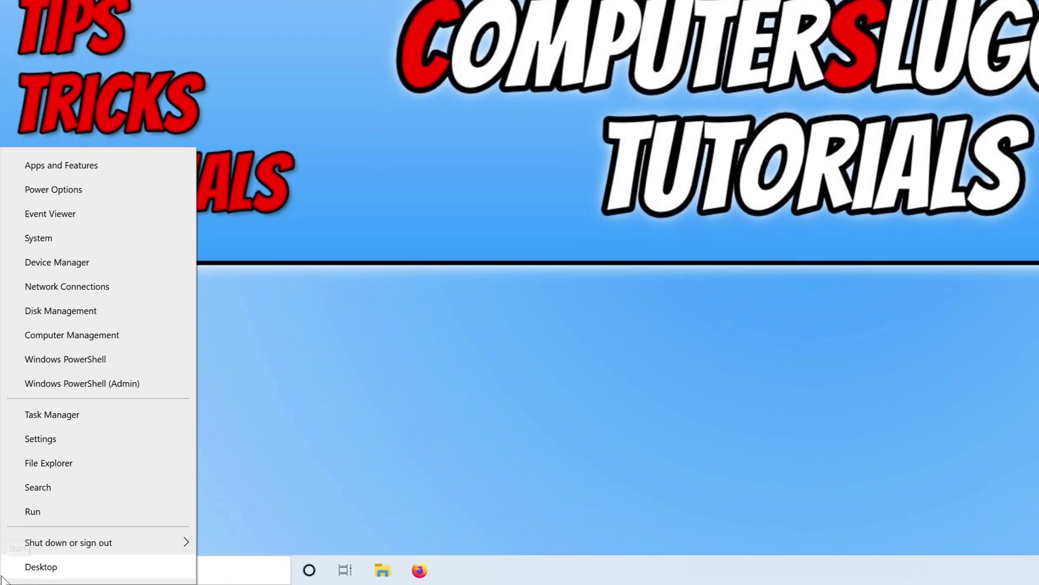
{"action": "left_click", "coordinate": [62, 441]}
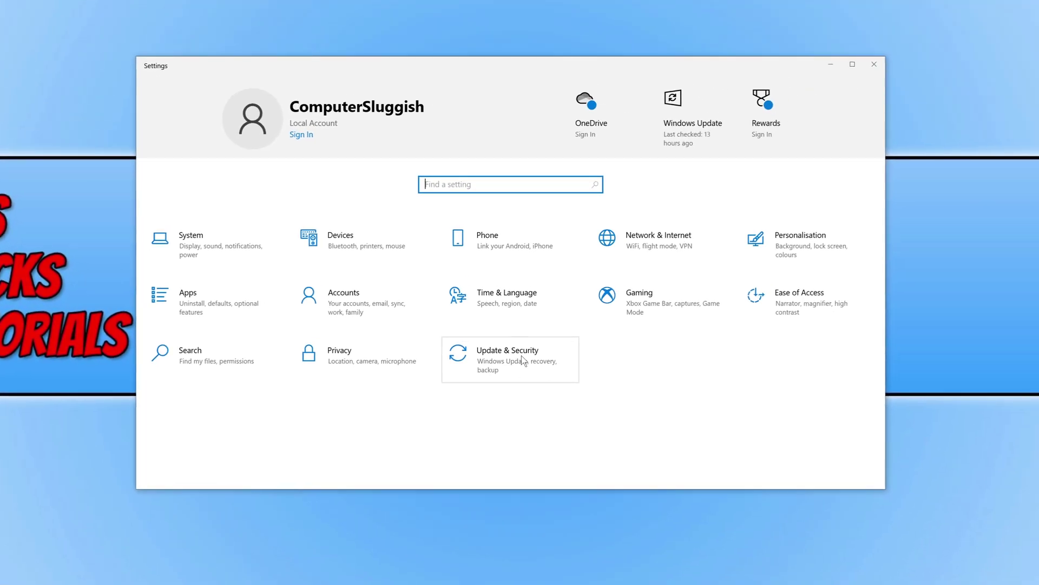
{"action": "left_click", "coordinate": [523, 358]}
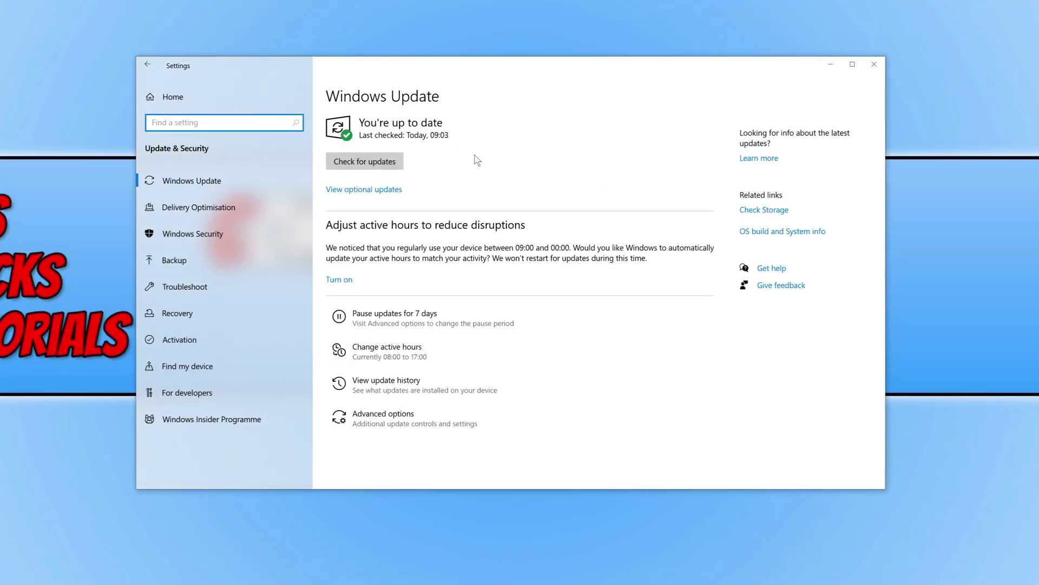
{"action": "left_click", "coordinate": [382, 163]}
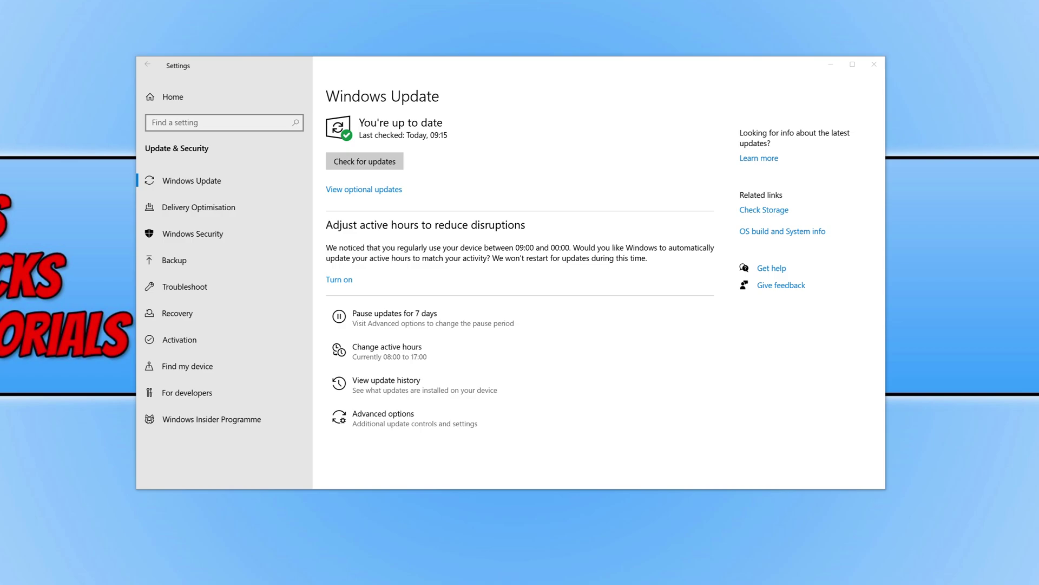
{"action": "left_click", "coordinate": [161, 99]}
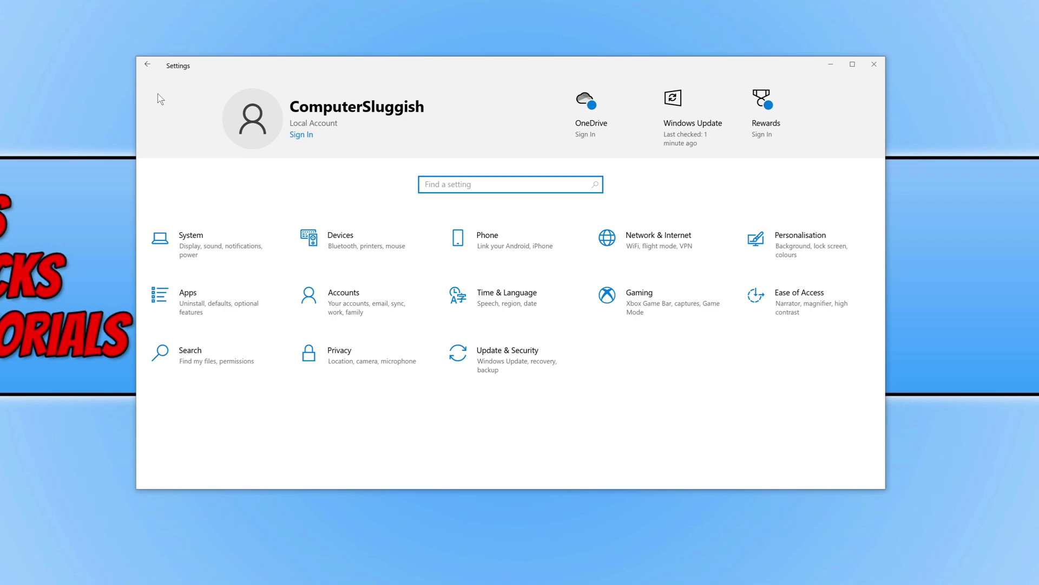
Find the Xbox app under Apps and run Repair from its advanced options
{"action": "left_click", "coordinate": [211, 302]}
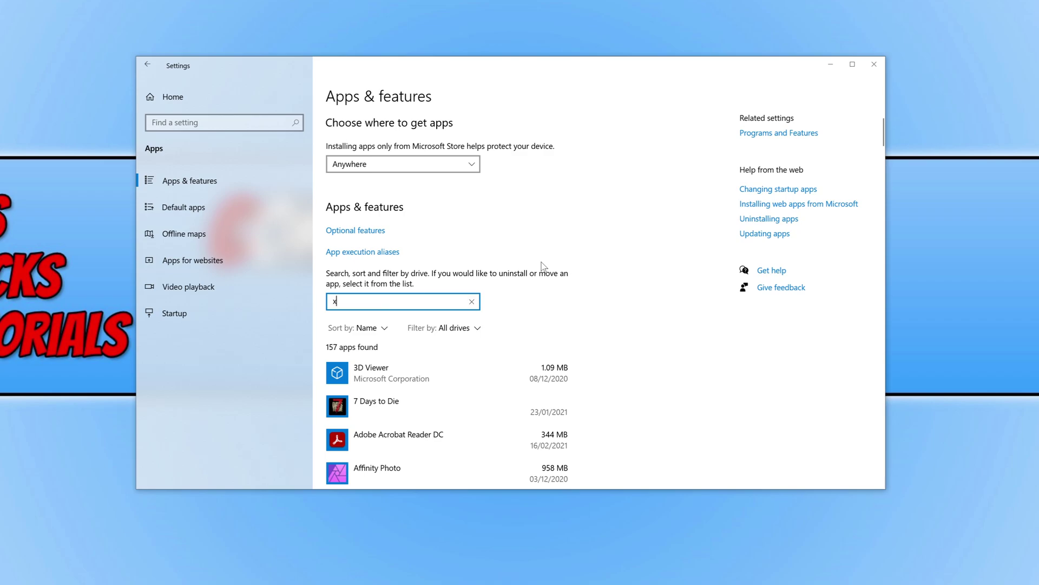
{"action": "type", "text": "xbox"}
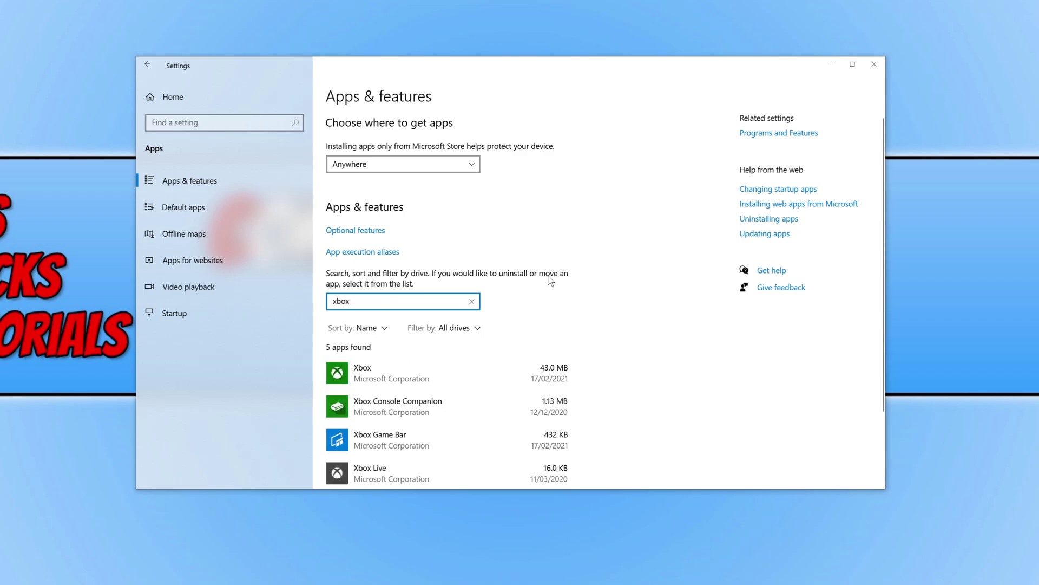
{"action": "left_click", "coordinate": [457, 372]}
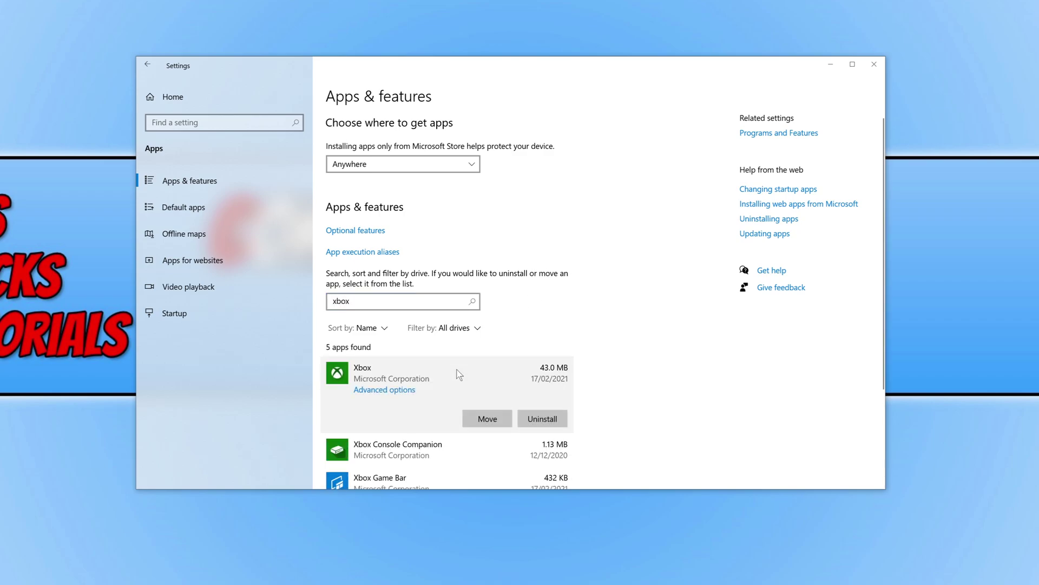
{"action": "left_click", "coordinate": [408, 391]}
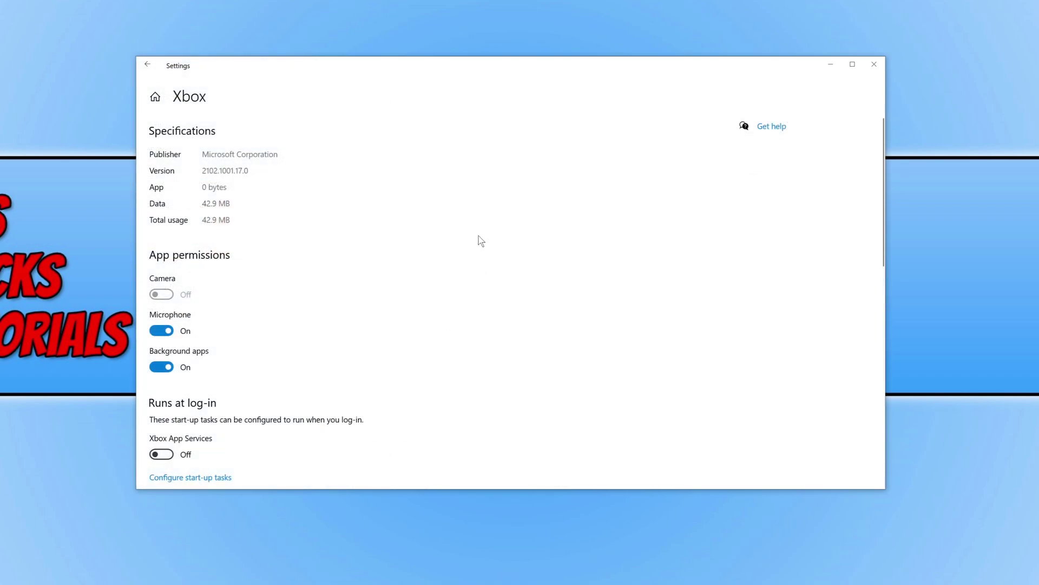
{"action": "scroll", "coordinate": [479, 243], "scroll_direction": "down", "scroll_amount": 2}
{"action": "scroll", "coordinate": [480, 245], "scroll_direction": "down", "scroll_amount": 5}
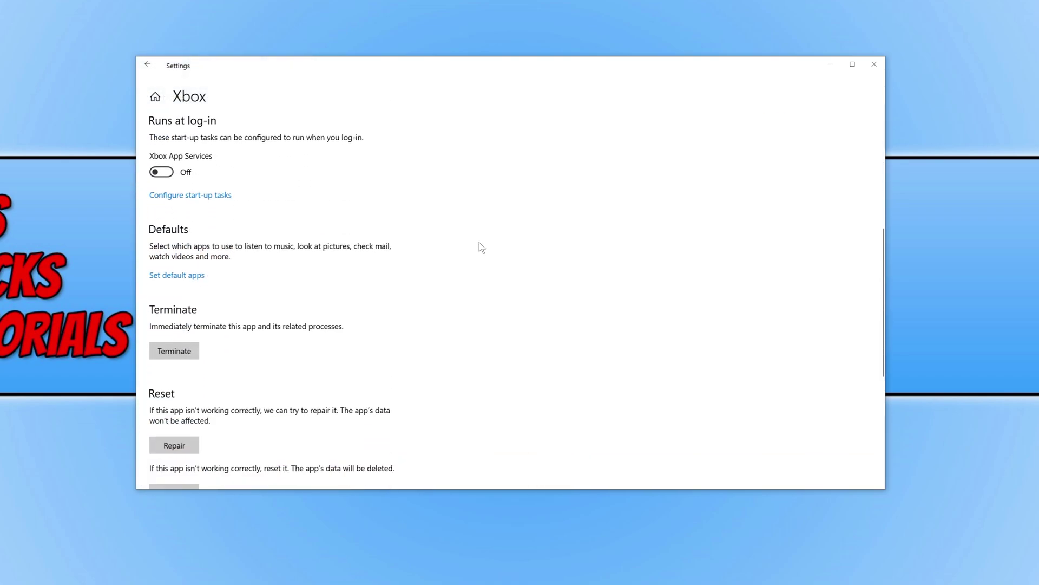
{"action": "scroll", "coordinate": [479, 242], "scroll_direction": "down", "scroll_amount": 1}
{"action": "left_click", "coordinate": [189, 330]}
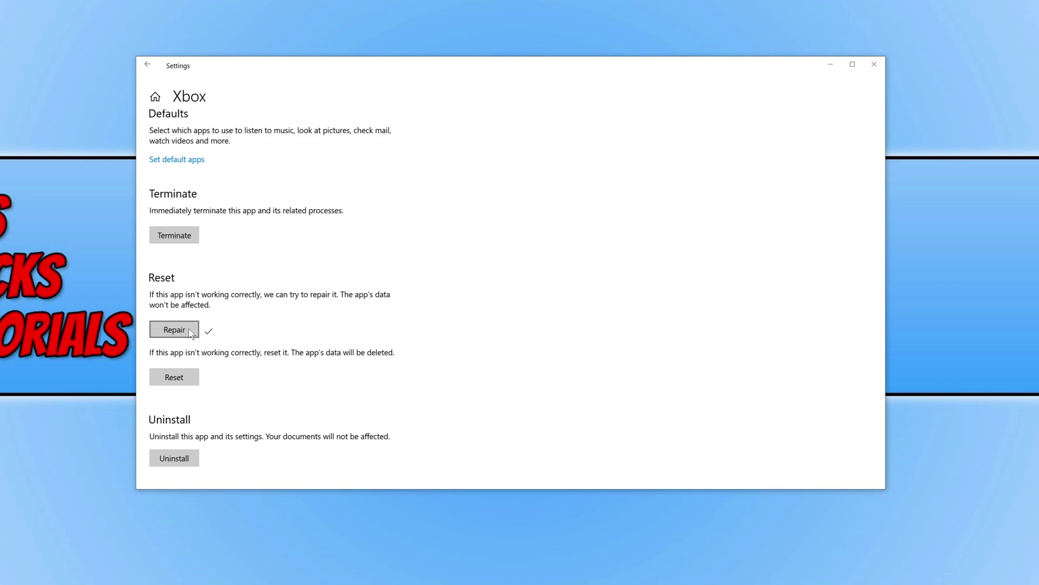
Switch Xbox App Services to On under Runs at log-in
{"action": "scroll", "coordinate": [214, 300], "scroll_direction": "up", "scroll_amount": 3}
{"action": "scroll", "coordinate": [213, 296], "scroll_direction": "up", "scroll_amount": 1}
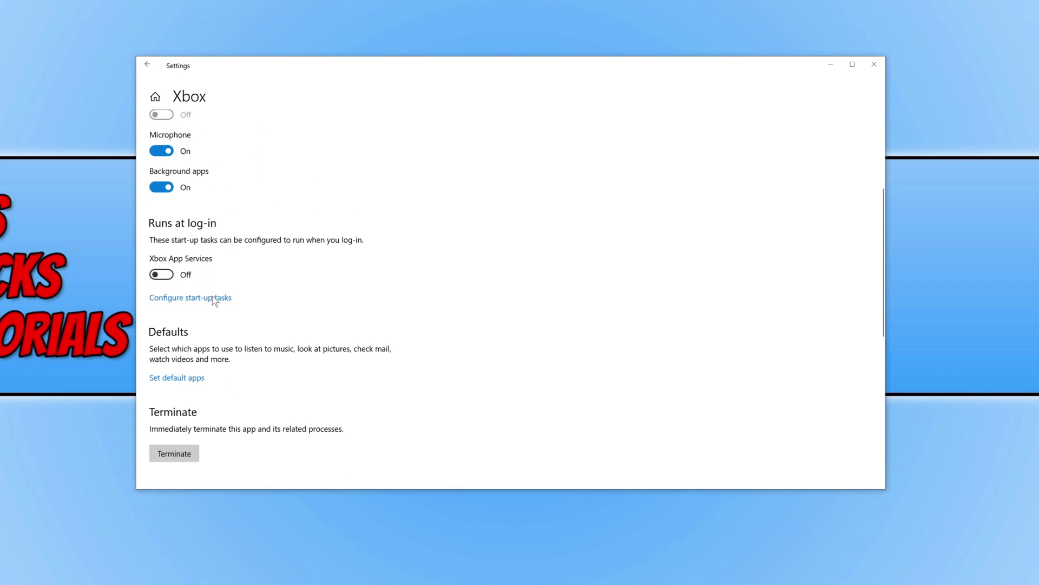
{"action": "left_click", "coordinate": [168, 282]}
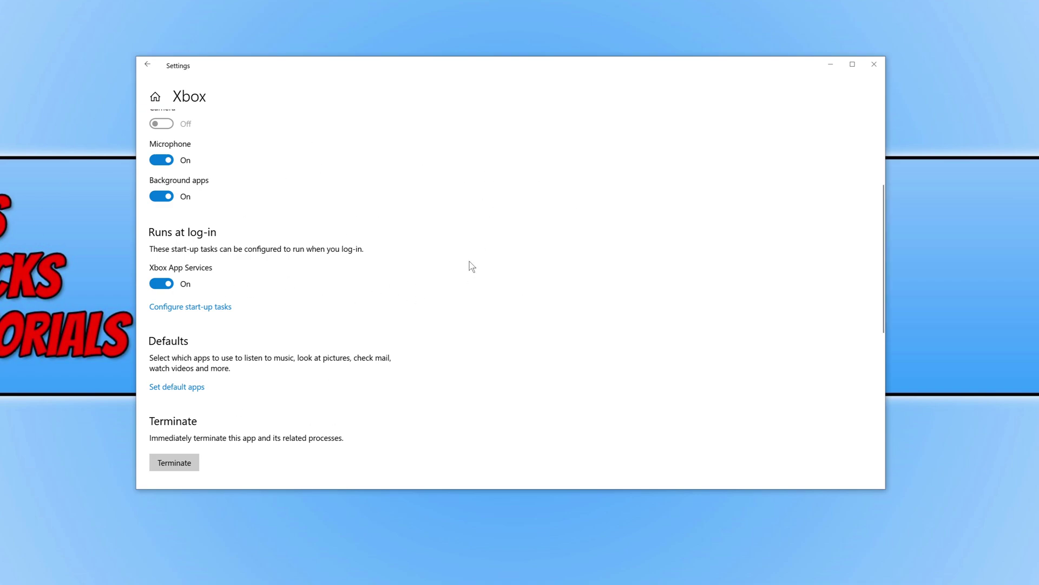
{"action": "scroll", "coordinate": [469, 261], "scroll_direction": "down", "scroll_amount": 5}
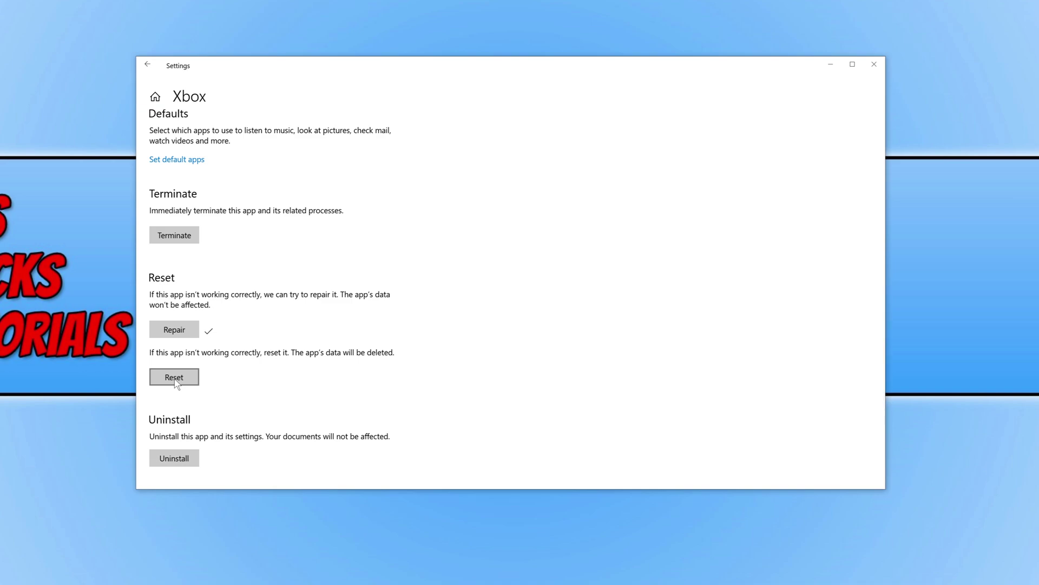
Reset the Xbox app's data, confirming the reset, and close Settings
{"action": "left_click", "coordinate": [175, 380]}
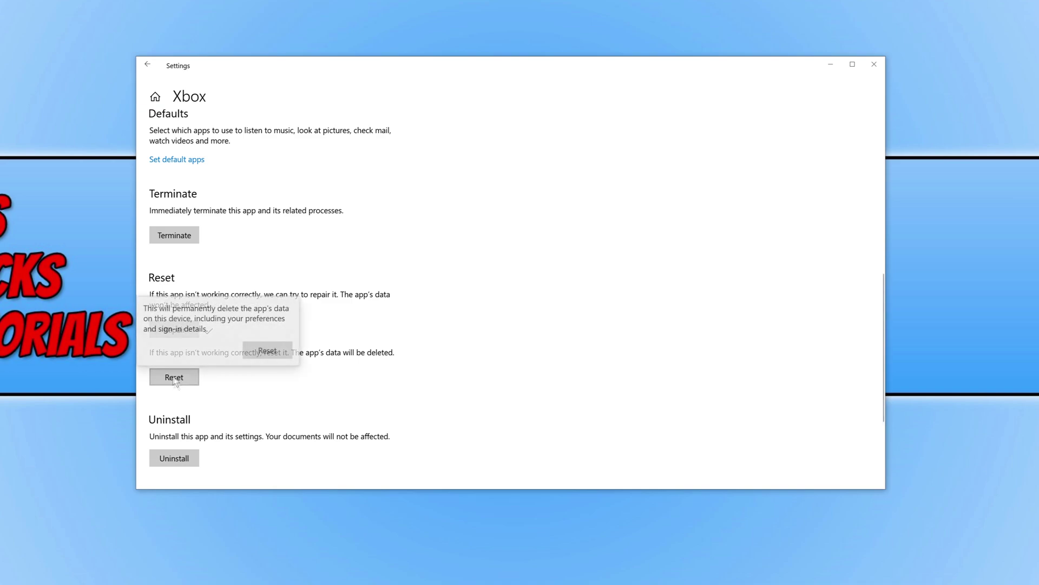
{"action": "left_click", "coordinate": [265, 351]}
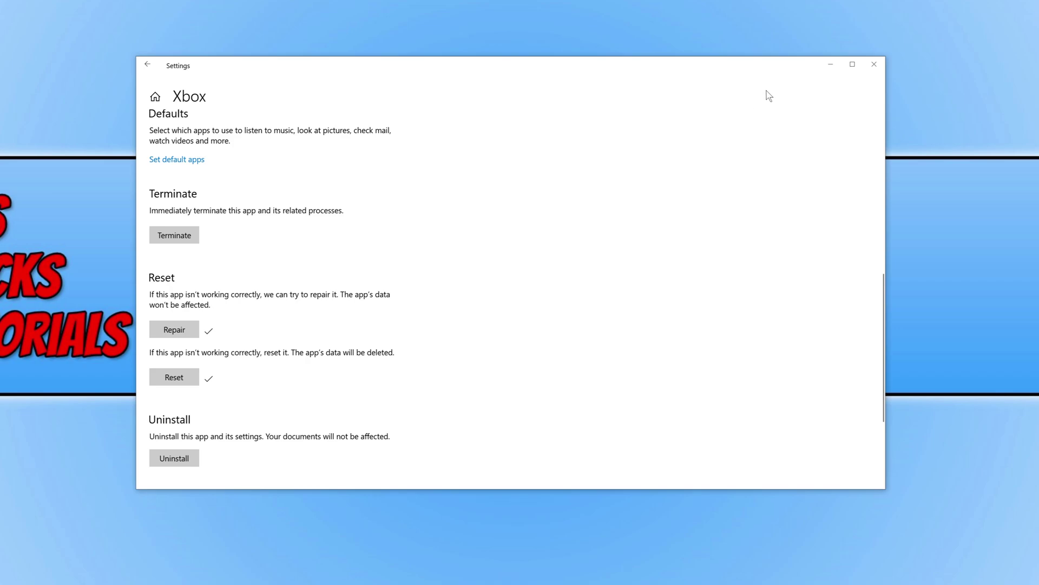
{"action": "left_click", "coordinate": [872, 65]}
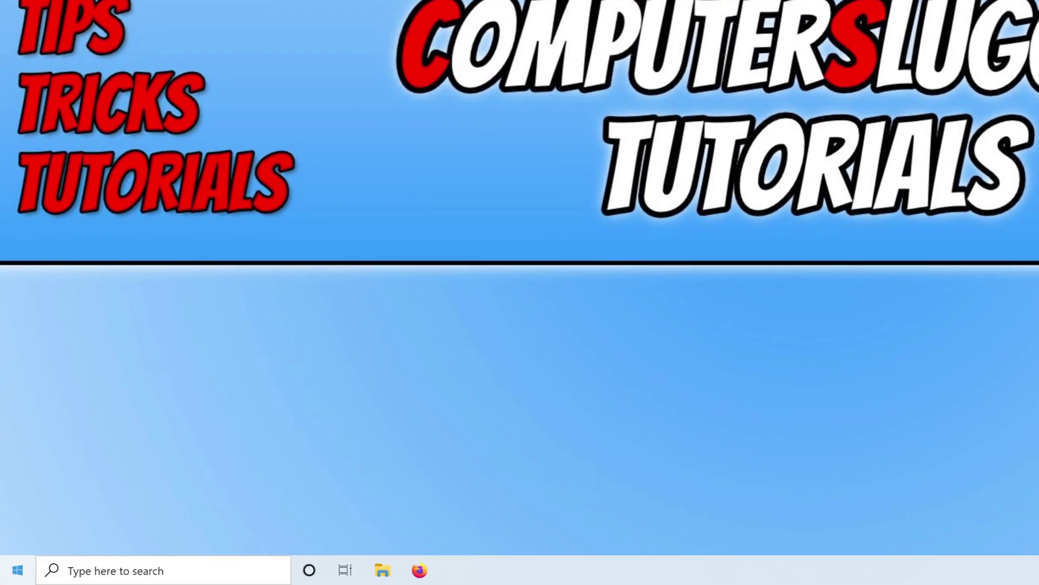
Launch PowerShell as administrator, resize its window, and paste the Gaming Services removal command
{"action": "left_click", "coordinate": [1, 578]}
{"action": "type", "text": "powershel"}
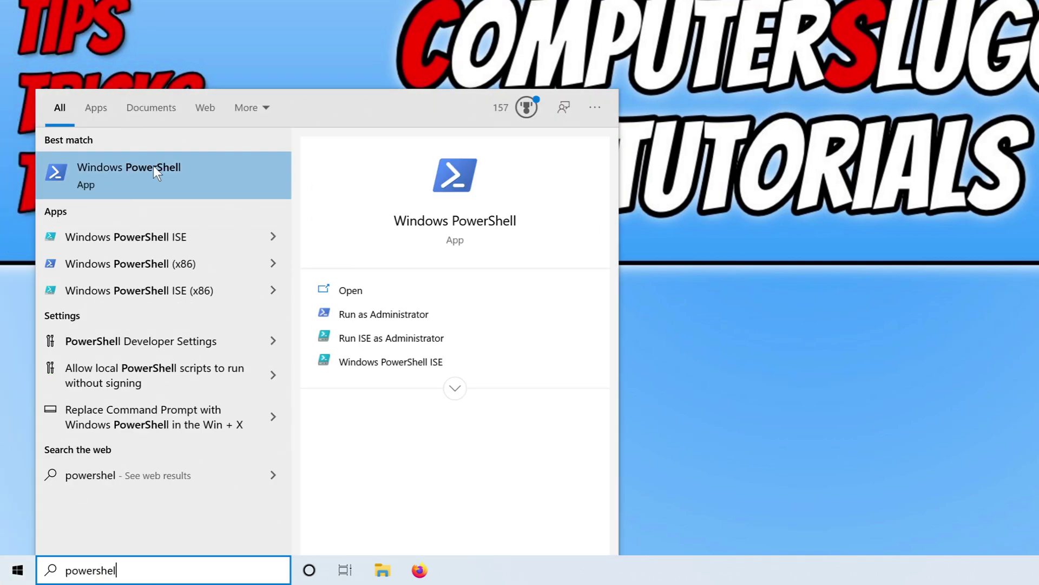
{"action": "right_click", "coordinate": [171, 178]}
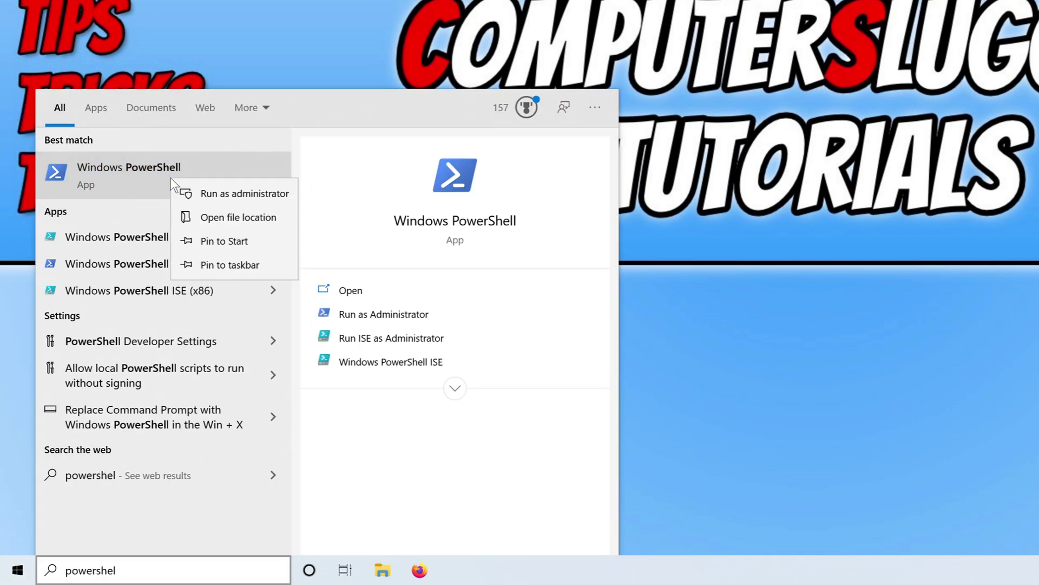
{"action": "left_click", "coordinate": [214, 194]}
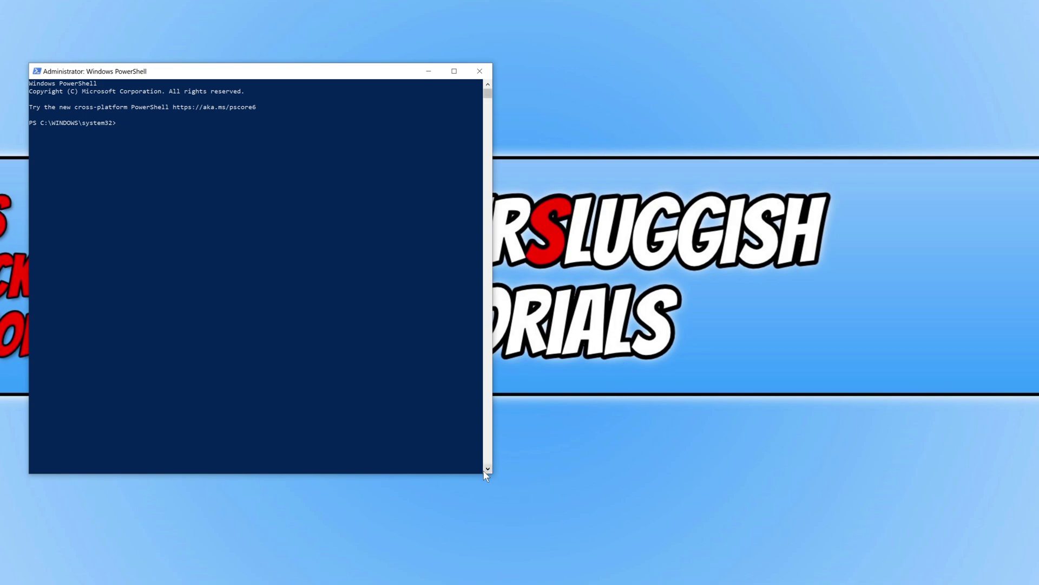
{"action": "left_click_drag", "start_coordinate": [490, 475], "coordinate": [577, 380]}
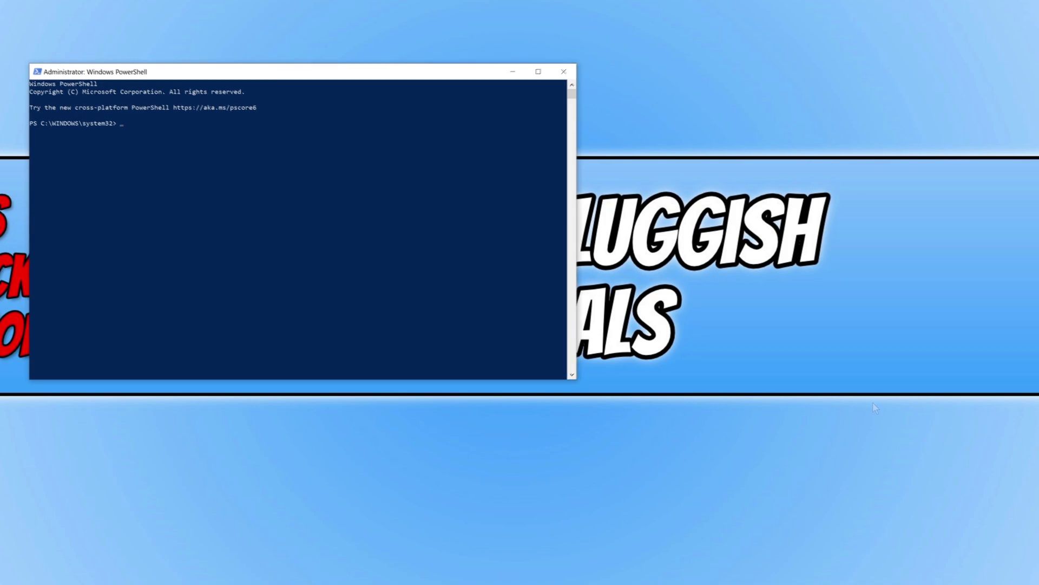
{"action": "type", "text": "get-appxpackage Microsoft.GamingServices | remove-Appxpackage -allusers"}
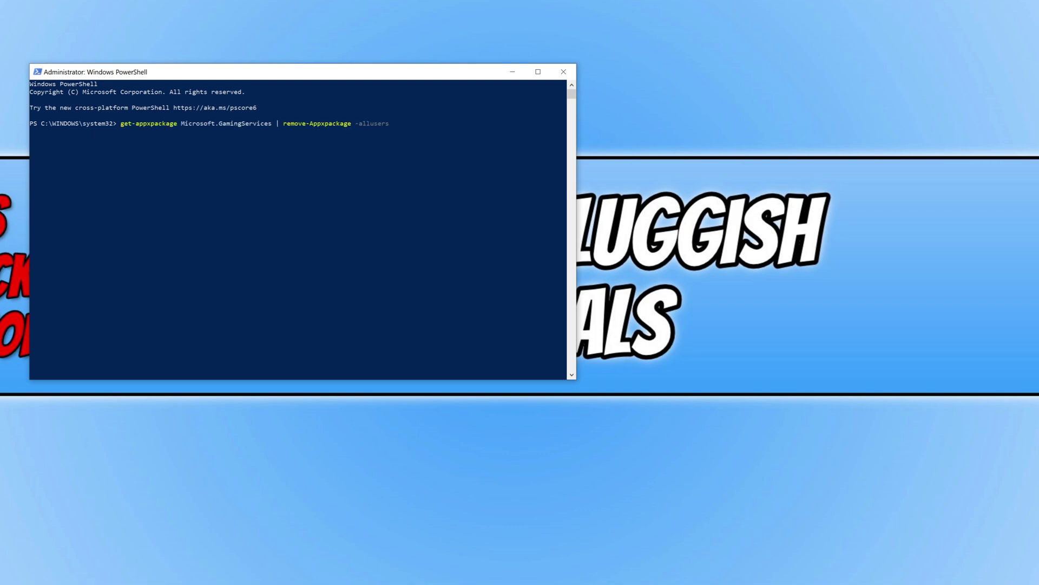
Run 'get-appxpackage Microsoft.GamingServices | remove-Appxpackage -allusers' to remove Gaming Services
{"action": "key", "text": "Return"}
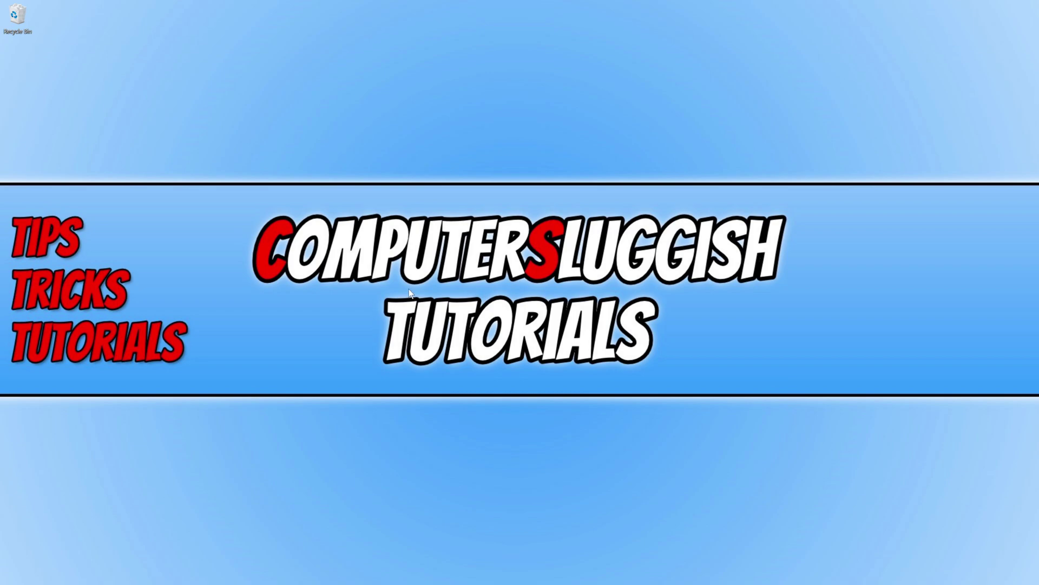
Terminate Microsoft Store and reset its data from its advanced options in Apps and Features
{"action": "key", "text": "super+x"}
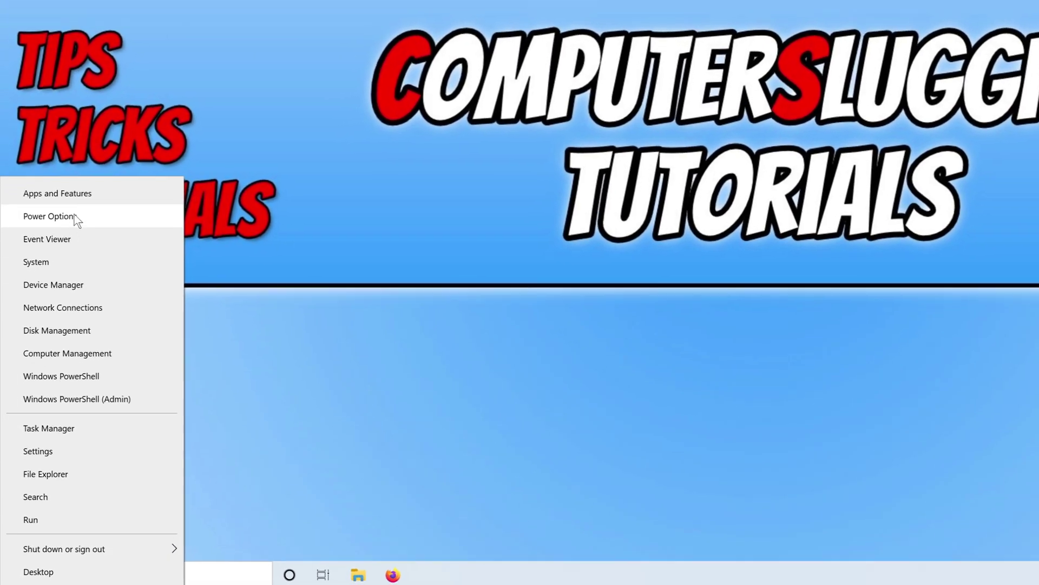
{"action": "left_click", "coordinate": [54, 196]}
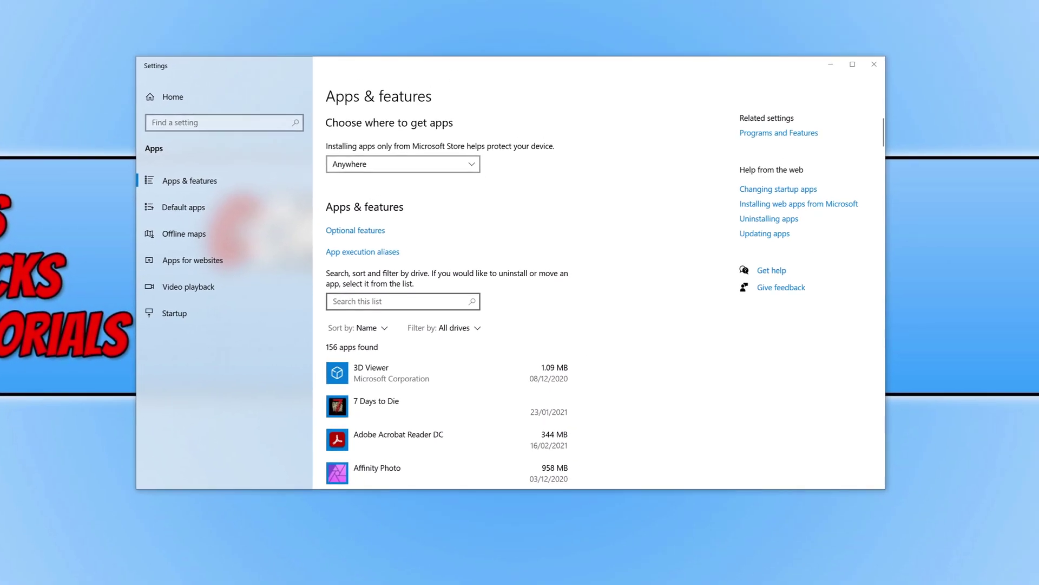
{"action": "left_click", "coordinate": [401, 301]}
{"action": "type", "text": "store"}
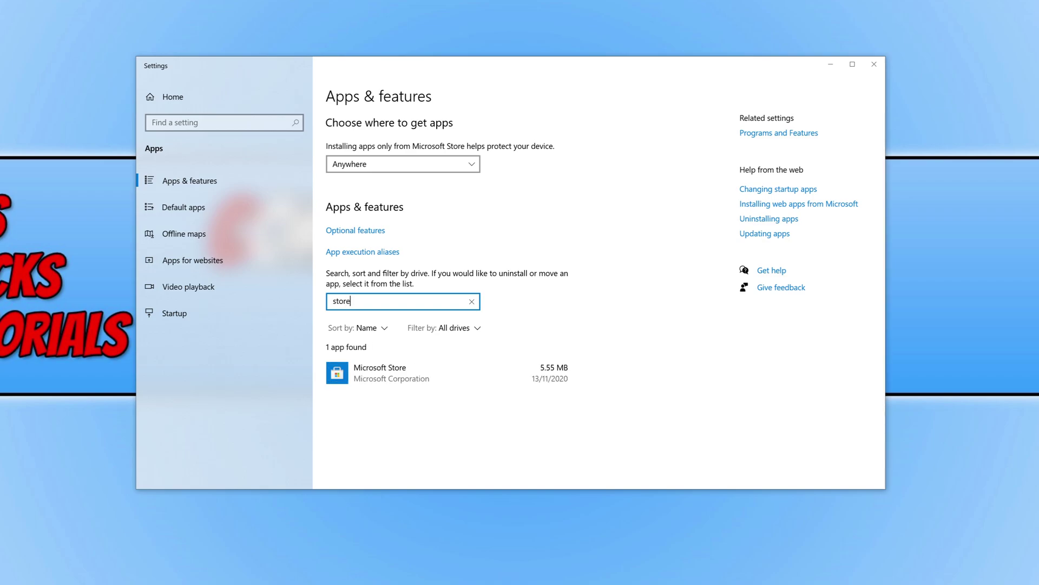
{"action": "left_click", "coordinate": [420, 375]}
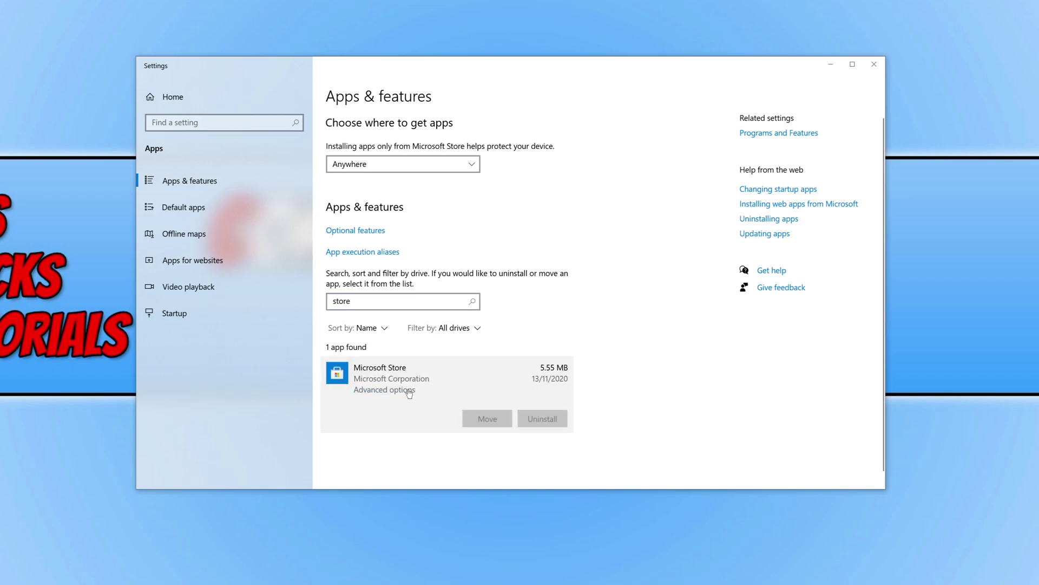
{"action": "left_click", "coordinate": [407, 389]}
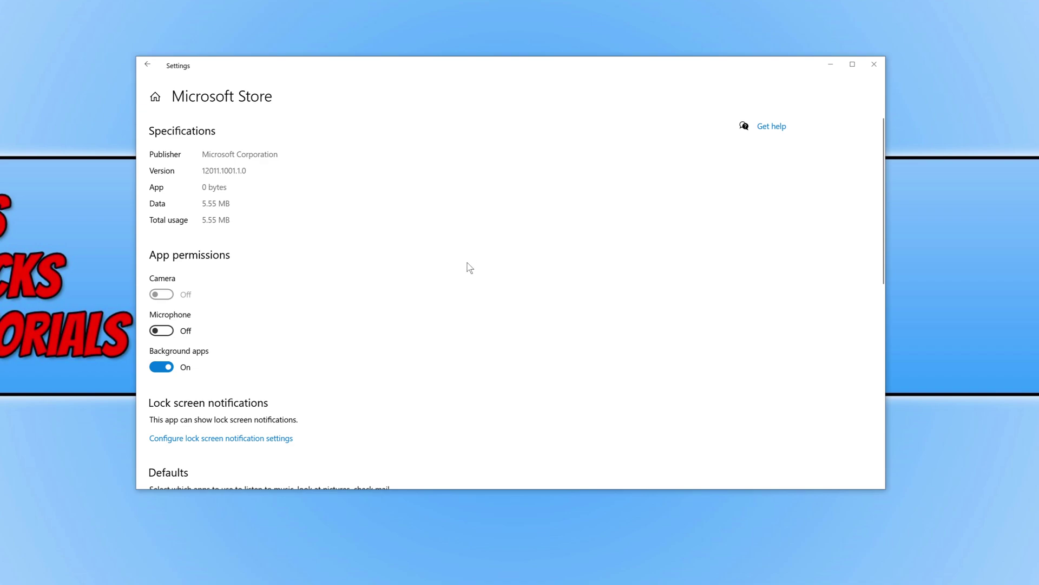
{"action": "scroll", "coordinate": [463, 290], "scroll_direction": "down", "scroll_amount": 3}
{"action": "scroll", "coordinate": [464, 291], "scroll_direction": "down", "scroll_amount": 4}
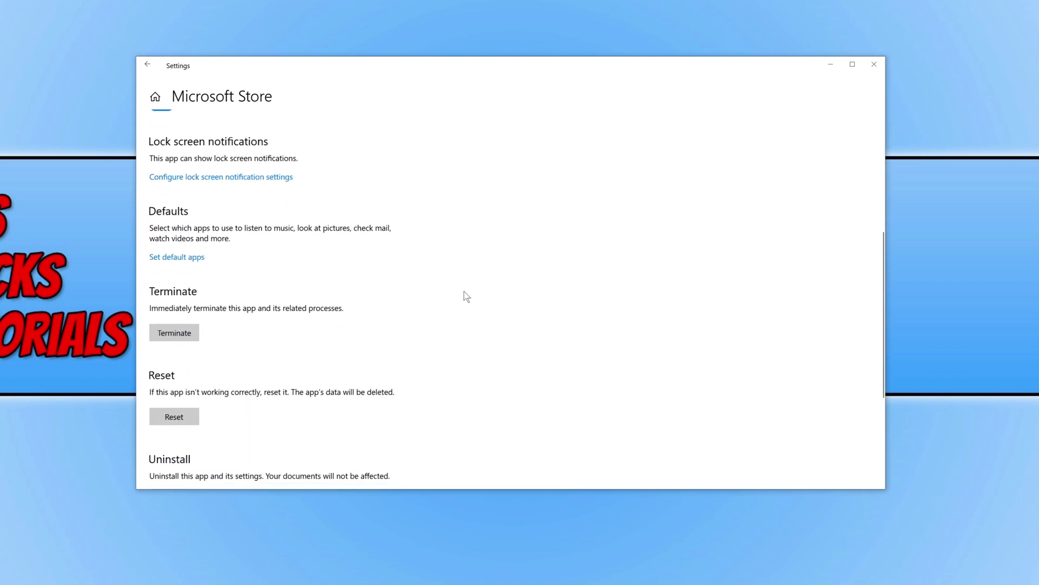
{"action": "left_click", "coordinate": [190, 252]}
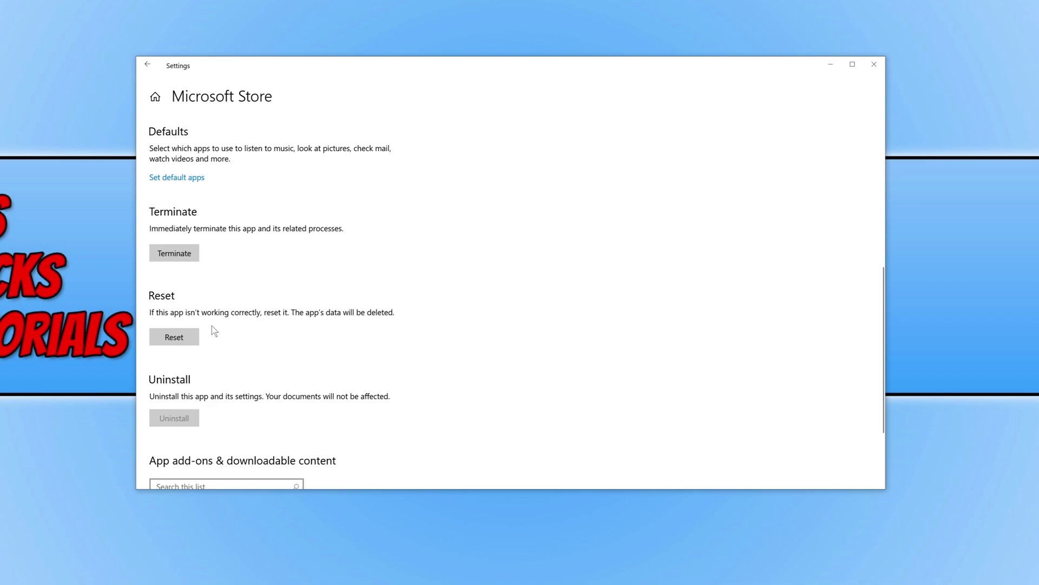
{"action": "left_click", "coordinate": [184, 340]}
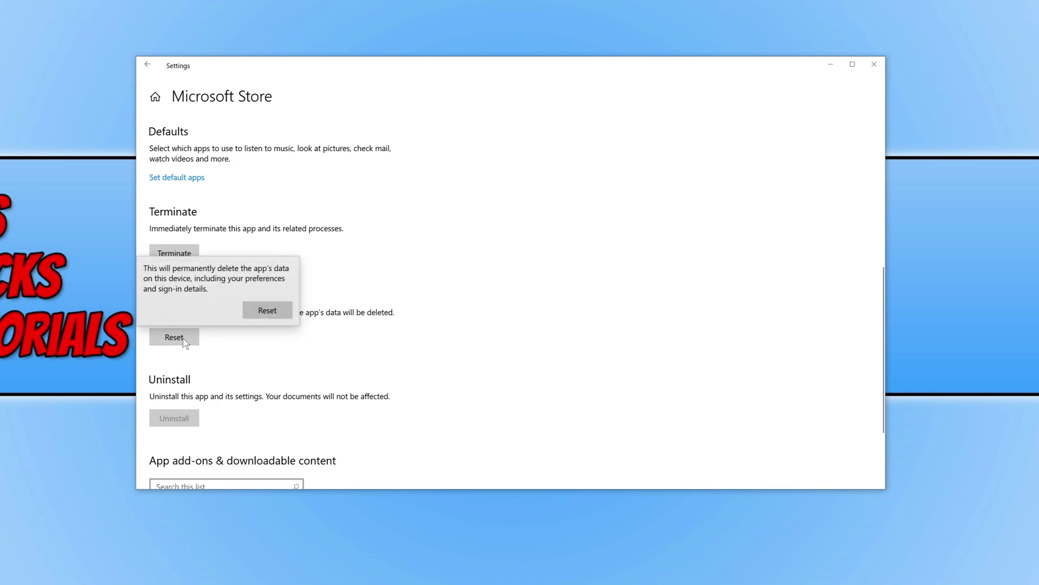
{"action": "left_click", "coordinate": [273, 314]}
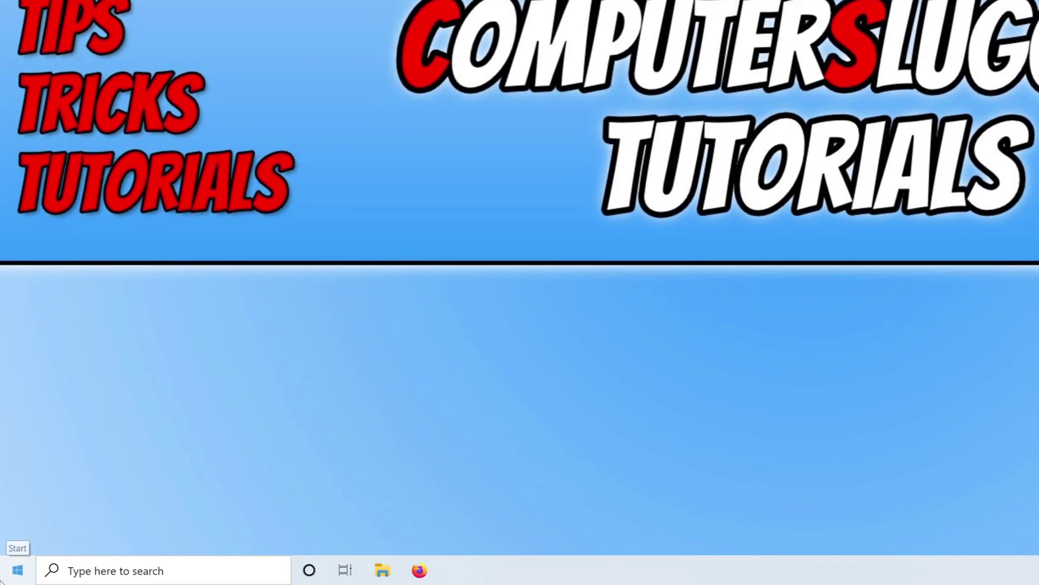
Launch Microsoft Store and run Get updates from the Downloads and updates page
{"action": "left_click", "coordinate": [9, 571]}
{"action": "type", "text": "store"}
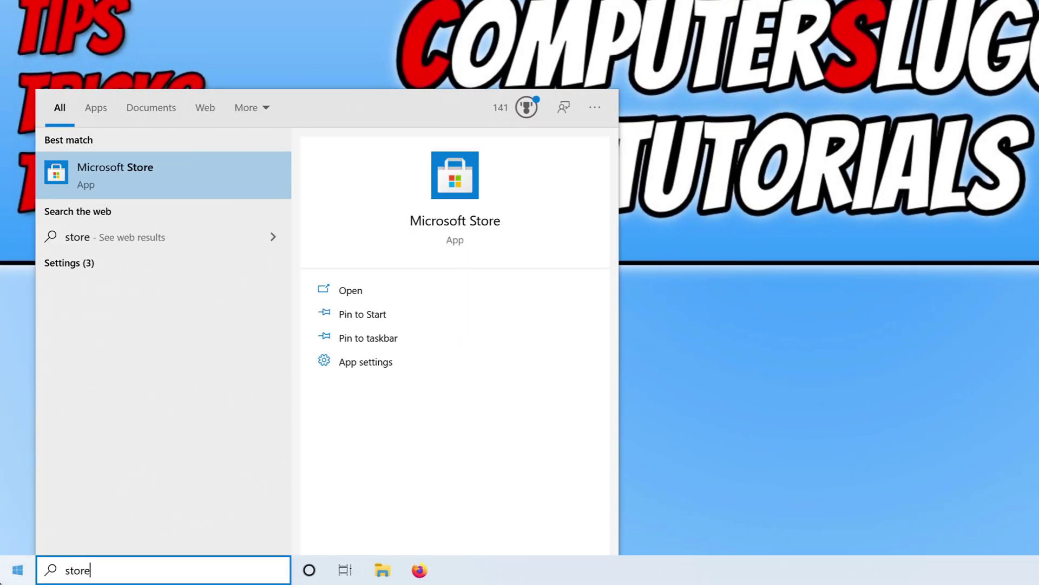
{"action": "key", "text": "Return"}
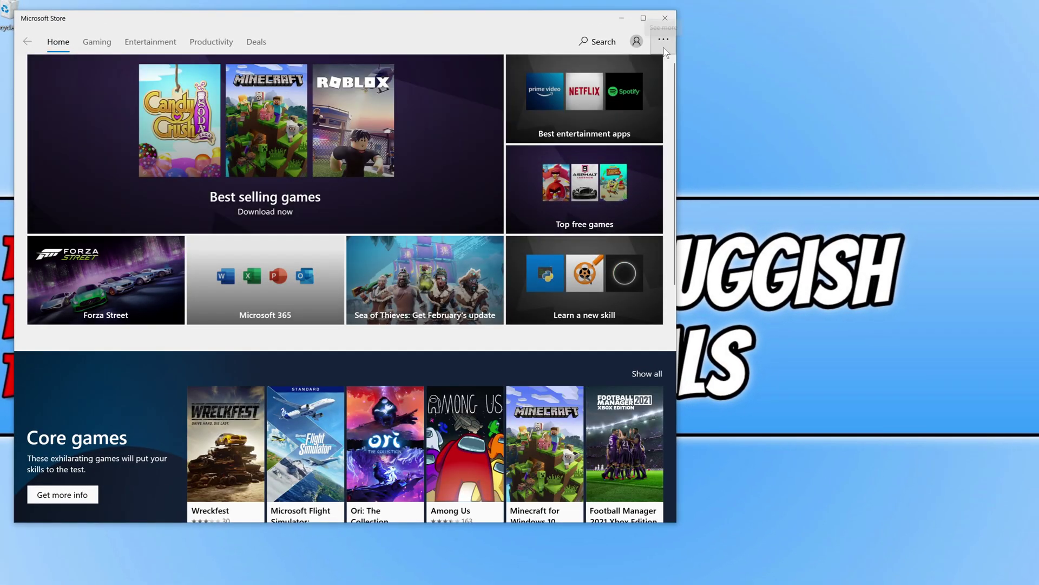
{"action": "left_click", "coordinate": [664, 48]}
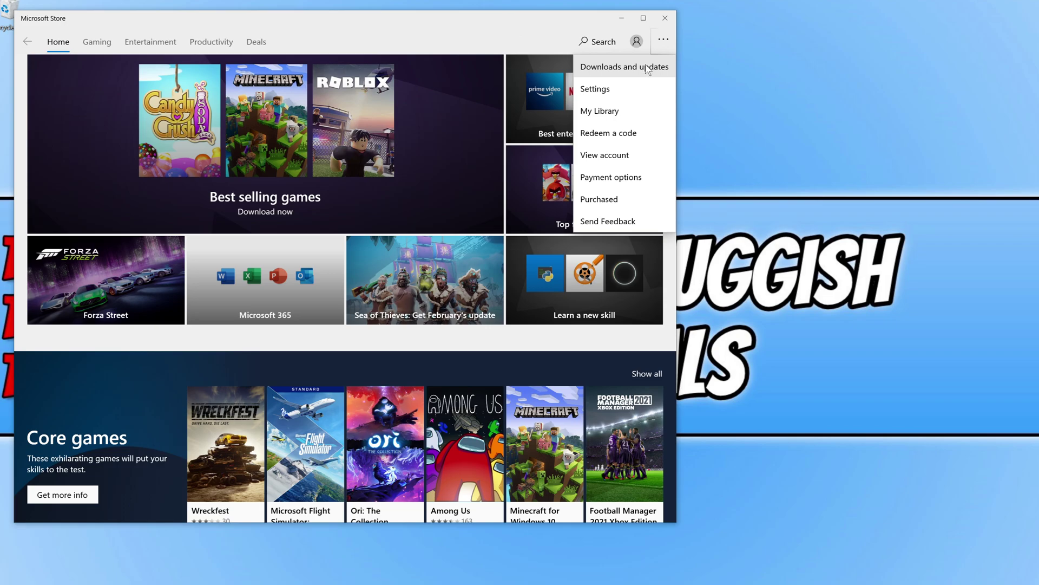
{"action": "left_click", "coordinate": [647, 67]}
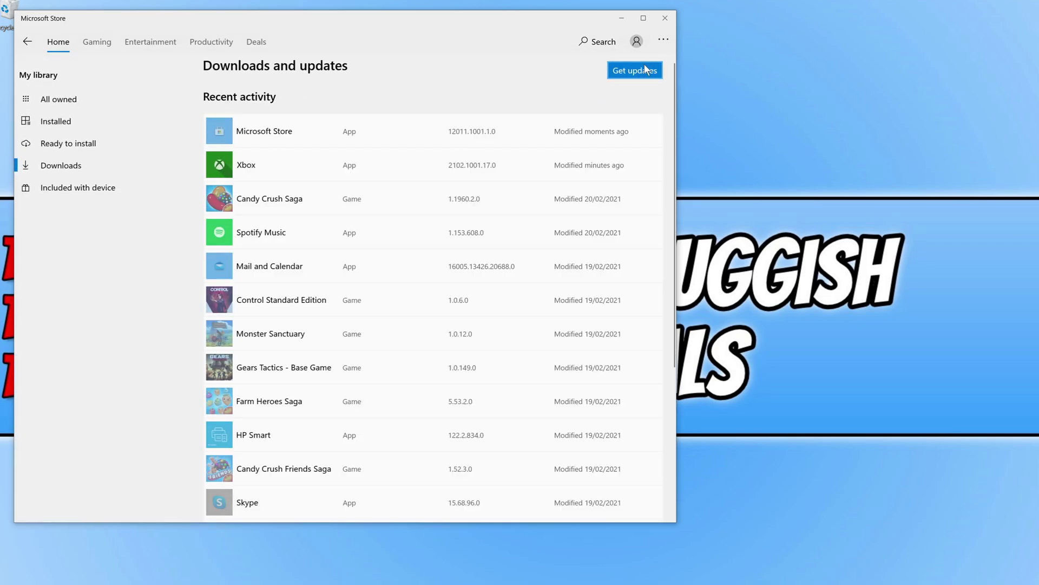
{"action": "left_click", "coordinate": [645, 75]}
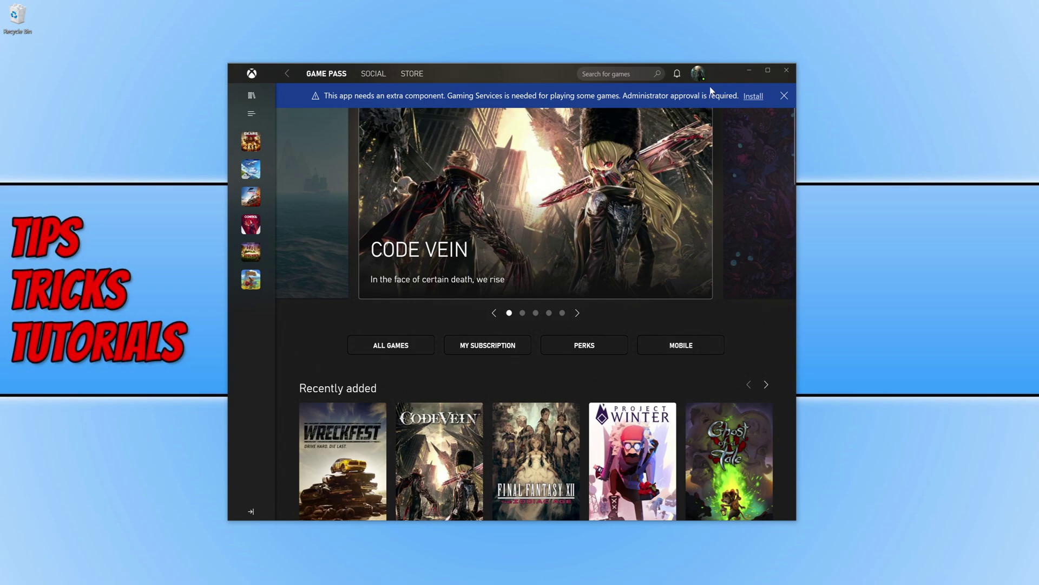
Install Gaming Services from the banner on the Xbox app's Game Pass page
{"action": "left_click", "coordinate": [751, 96]}
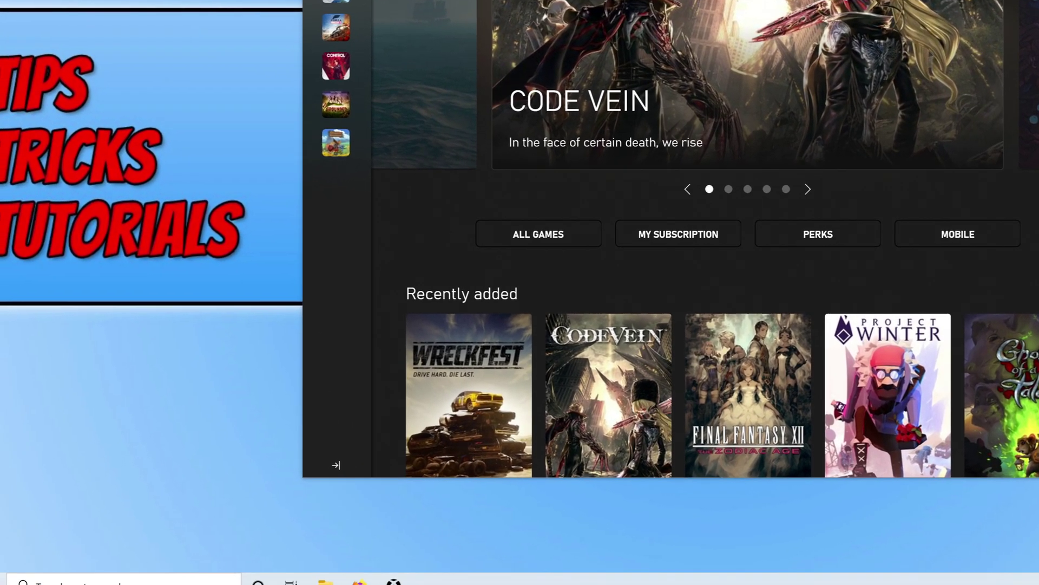
Restart the Xbox Live Auth Manager service in the Services console, then close Services
{"action": "key", "text": "super"}
{"action": "type", "text": "serv"}
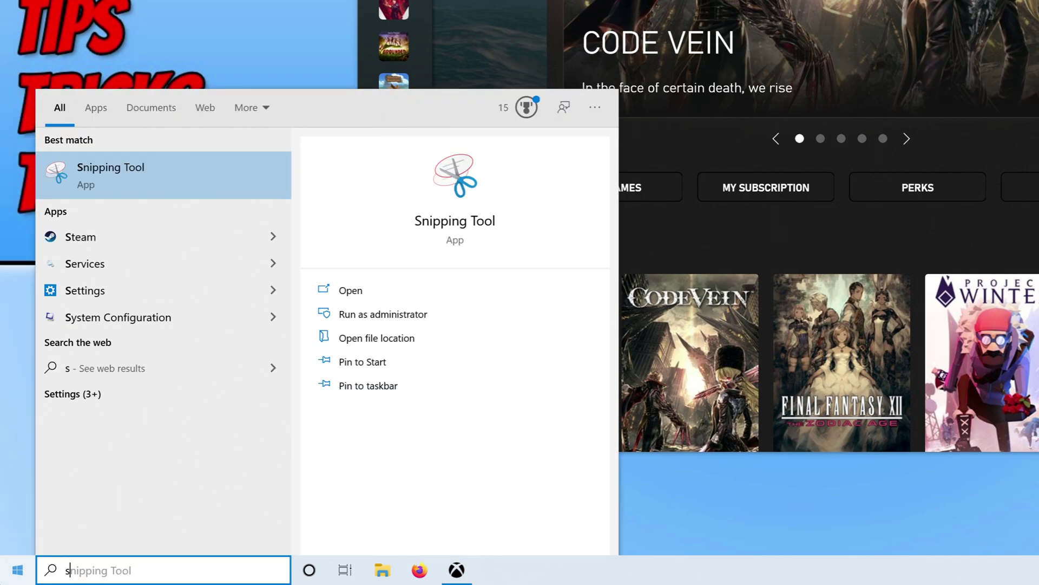
{"action": "key", "text": "Return"}
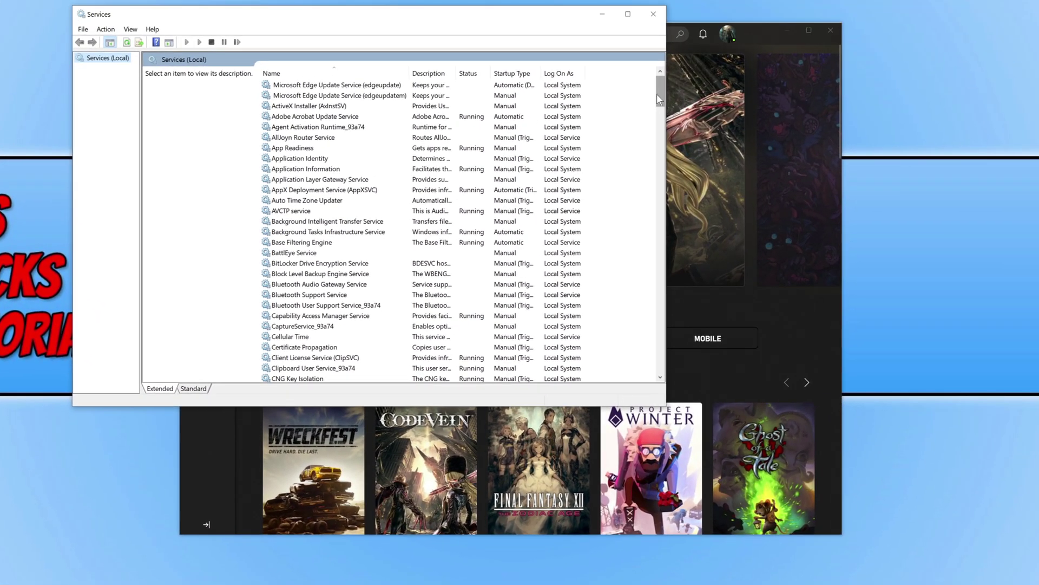
{"action": "left_click_drag", "start_coordinate": [658, 93], "coordinate": [635, 384]}
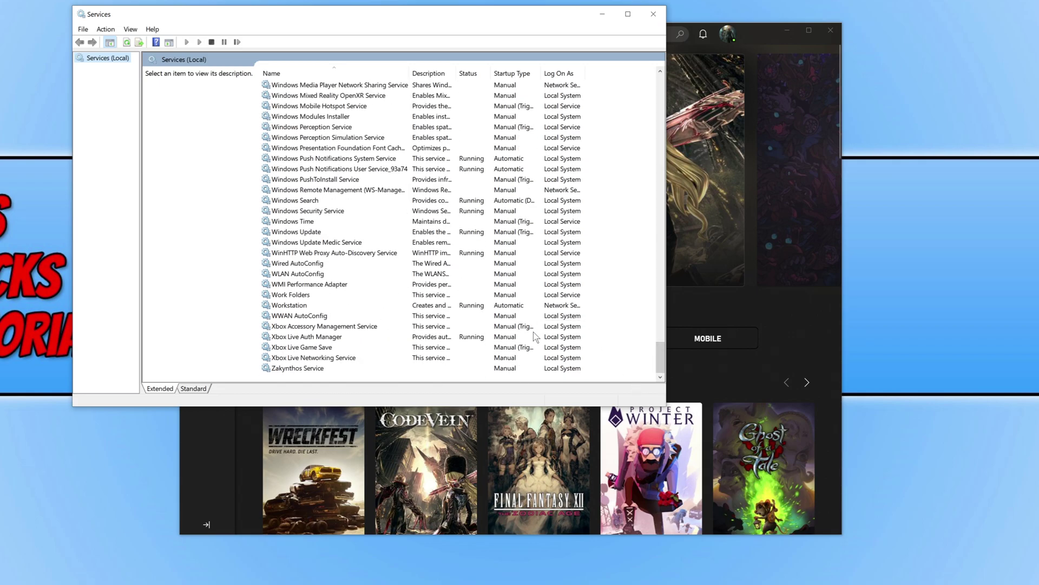
{"action": "left_click", "coordinate": [334, 339]}
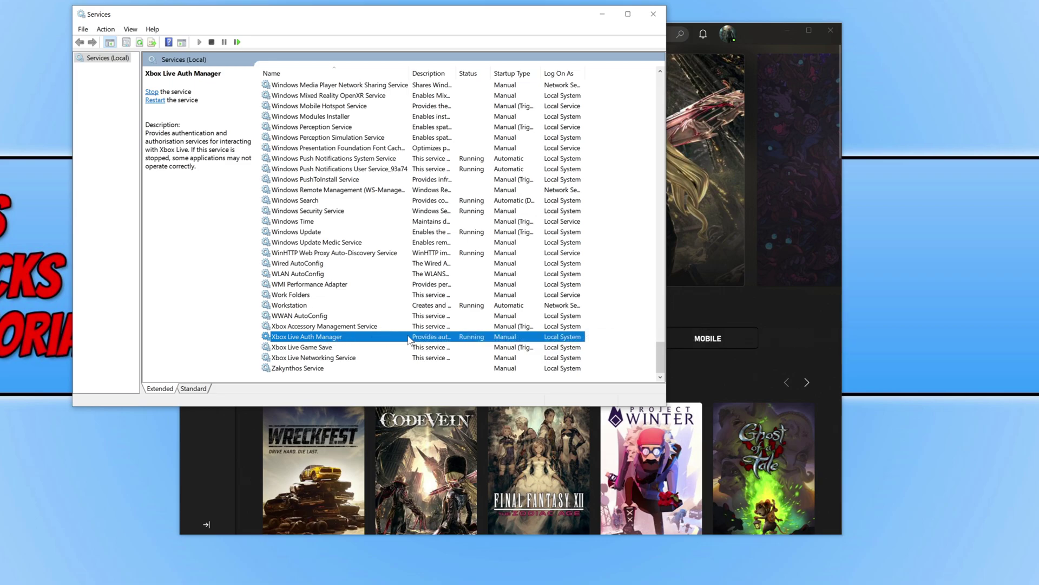
{"action": "right_click", "coordinate": [363, 336]}
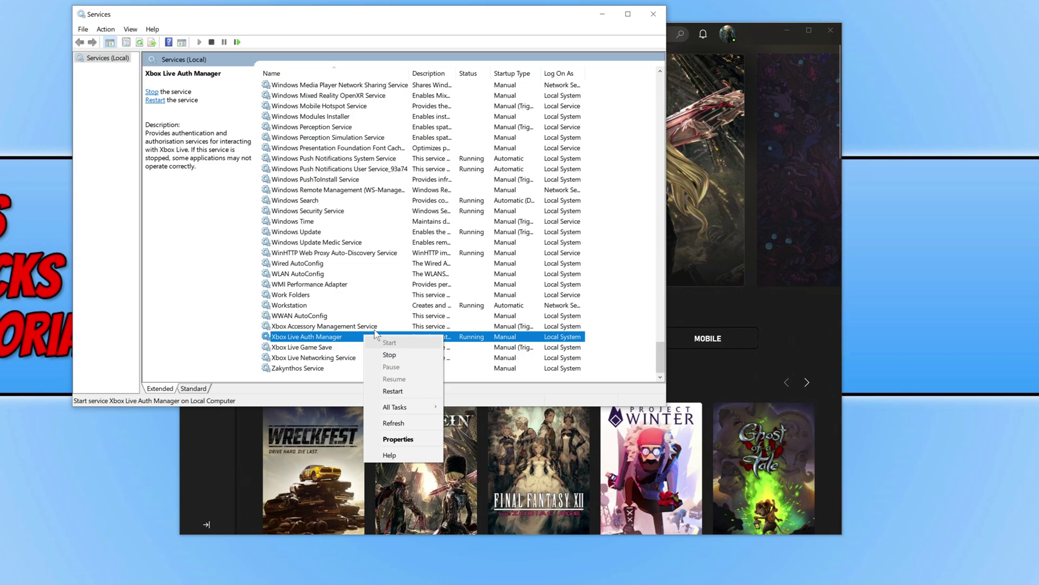
{"action": "left_click", "coordinate": [613, 319]}
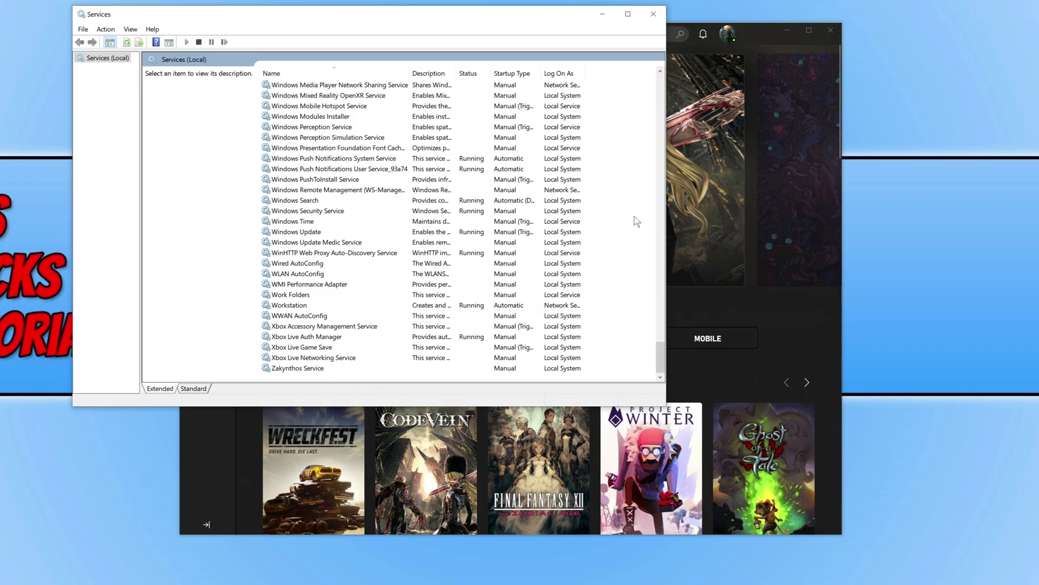
{"action": "left_click", "coordinate": [652, 11]}
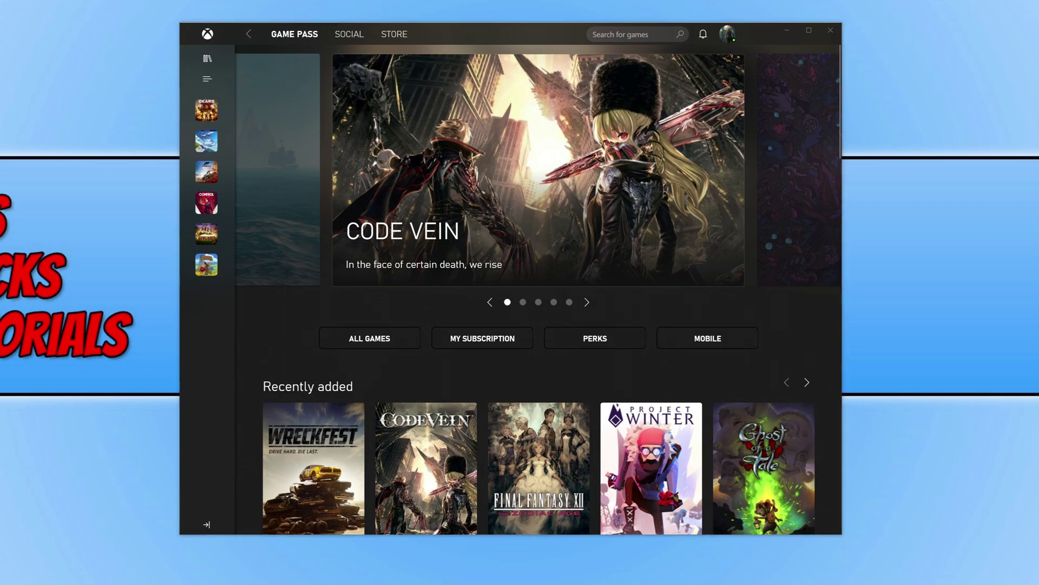
Search 'age of empires' and install Age of Empires: Definitive Collection onto drive D:
{"action": "left_click", "coordinate": [631, 34]}
{"action": "type", "text": "age of empires"}
{"action": "key", "text": "Return"}
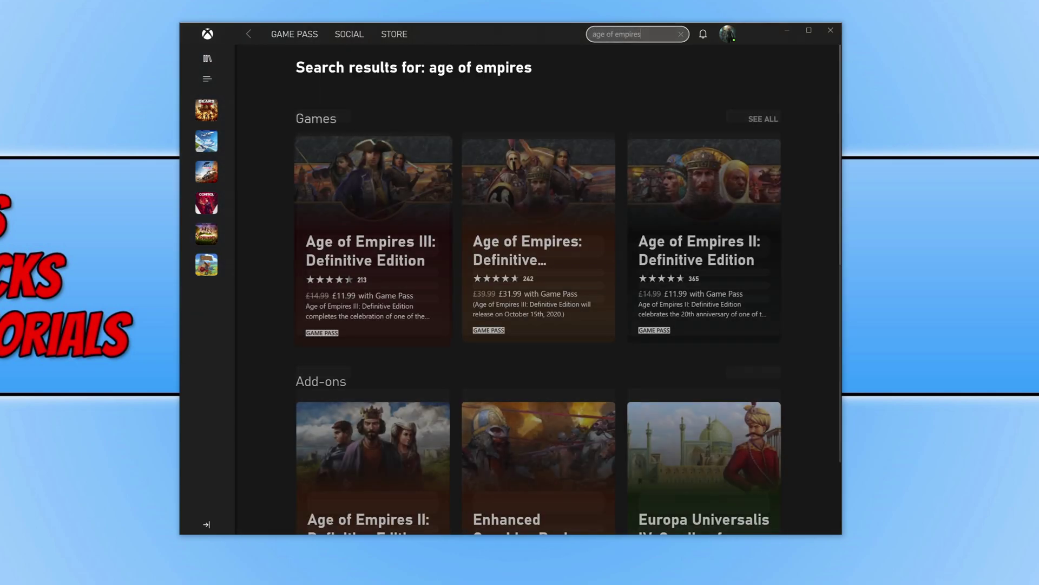
{"action": "left_click", "coordinate": [524, 246]}
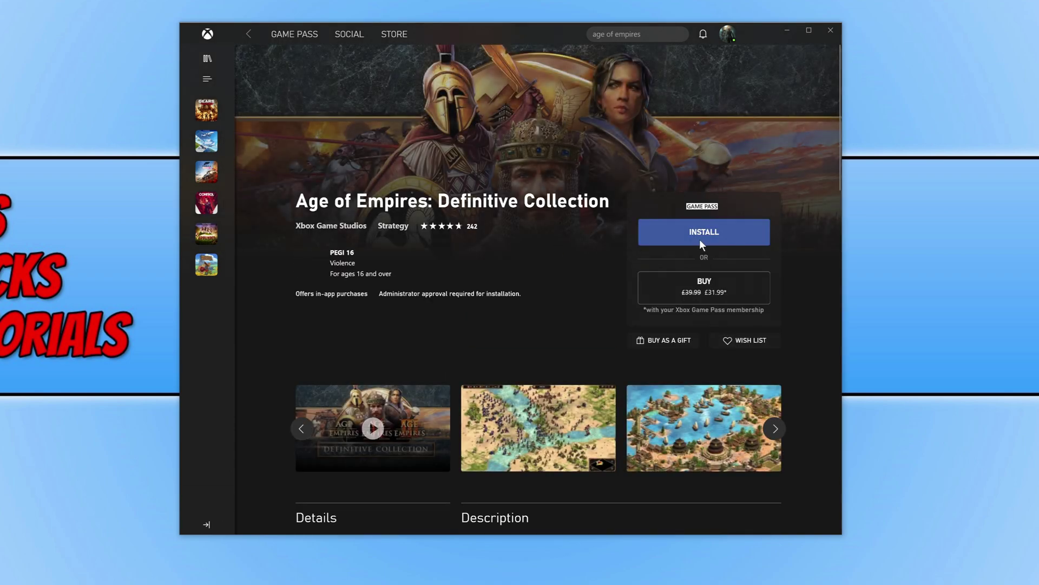
{"action": "left_click", "coordinate": [700, 232]}
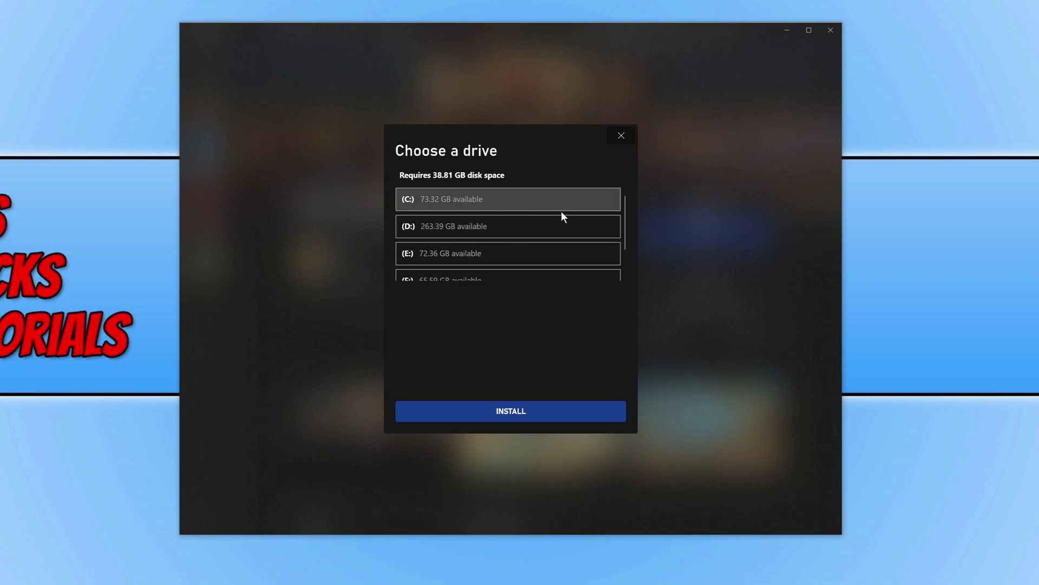
{"action": "left_click", "coordinate": [530, 226]}
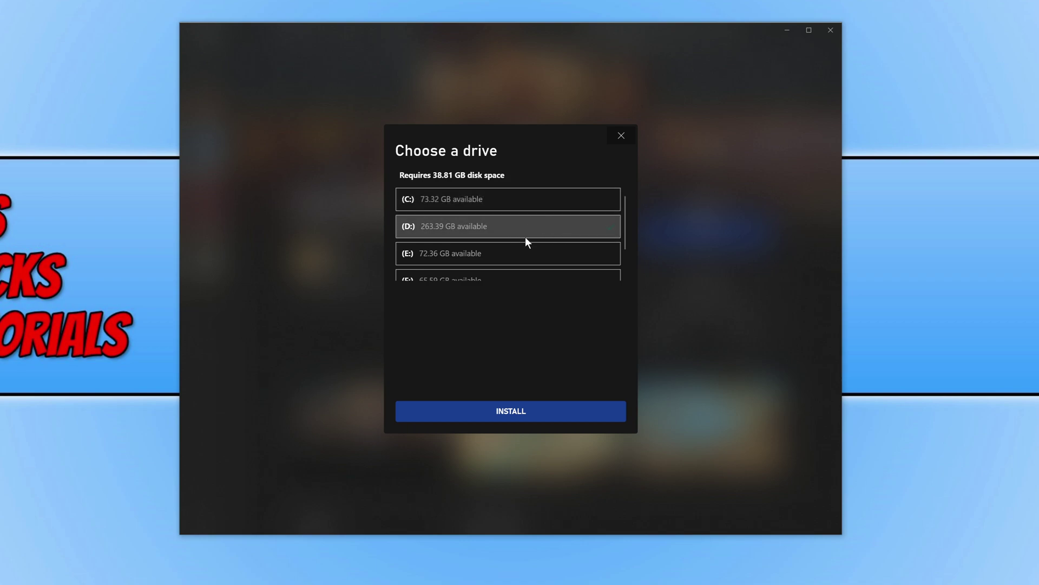
{"action": "left_click", "coordinate": [535, 412]}
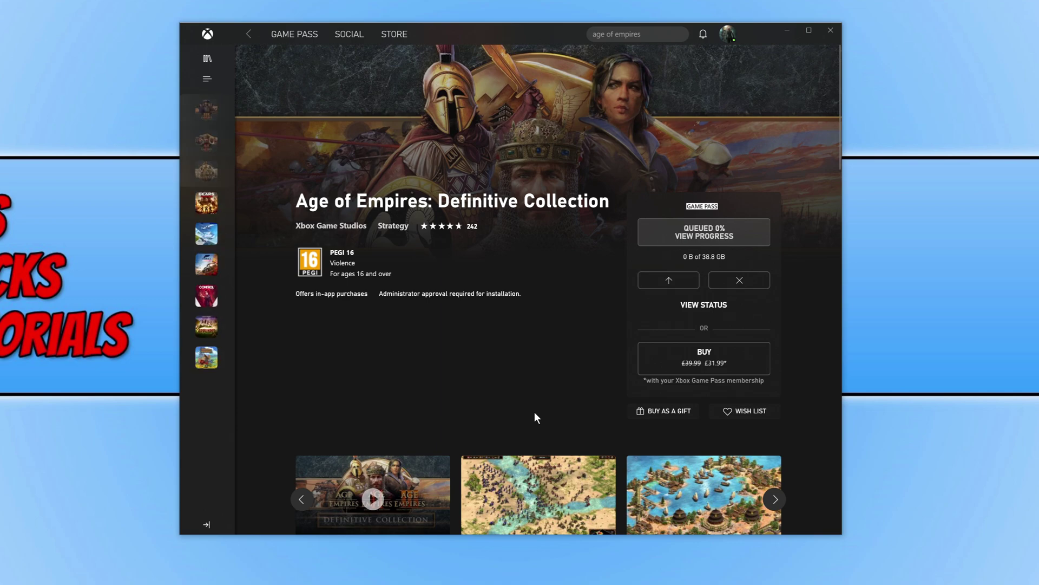